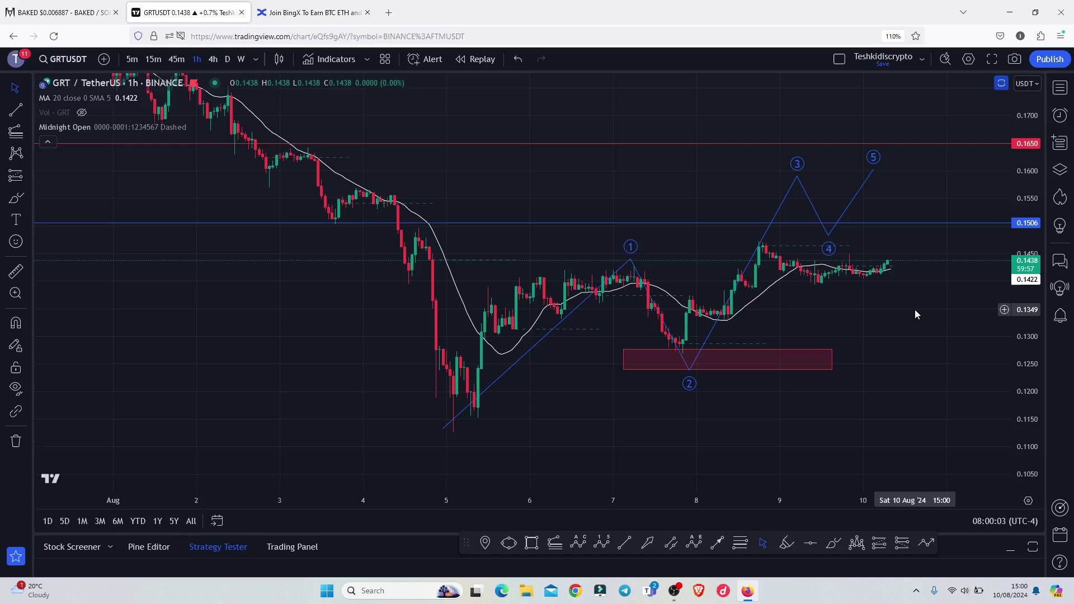
Sketch a freehand projected path from the latest candles, erase it, and briefly view the BingX invite page.
click(834, 544)
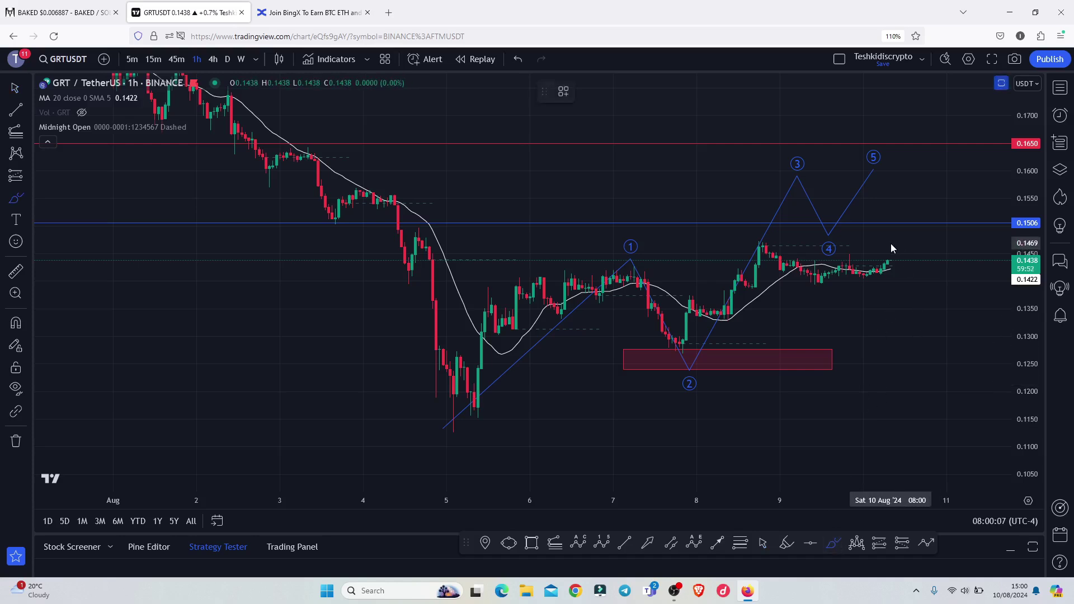
mouse_move(891, 244)
mouse_down()
mouse_move(876, 246)
mouse_move(858, 279)
mouse_move(894, 288)
mouse_move(904, 243)
mouse_move(876, 249)
mouse_up()
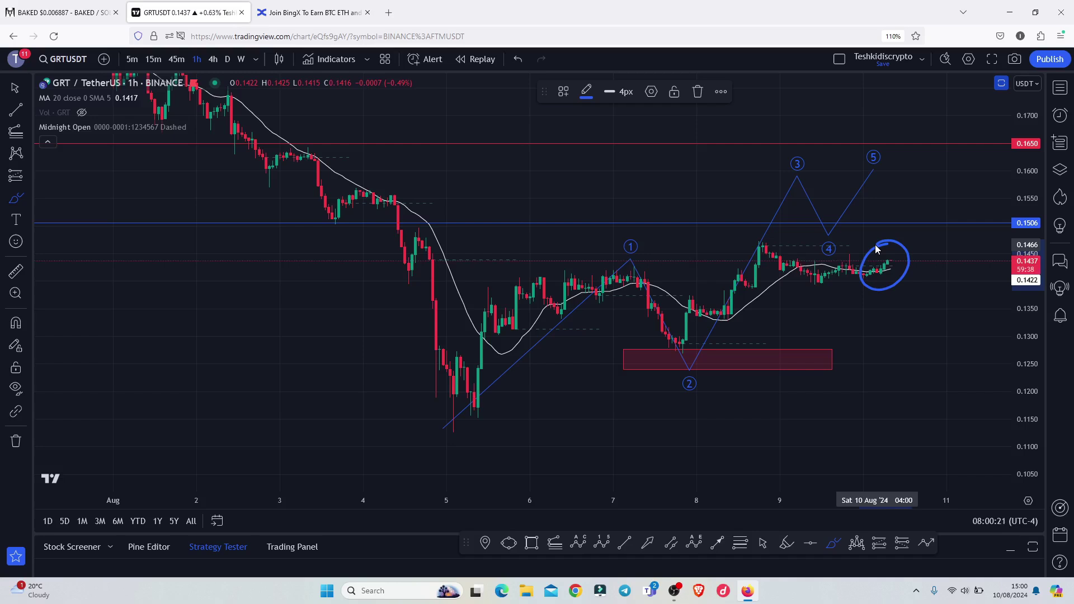
drag(876, 249, 899, 199)
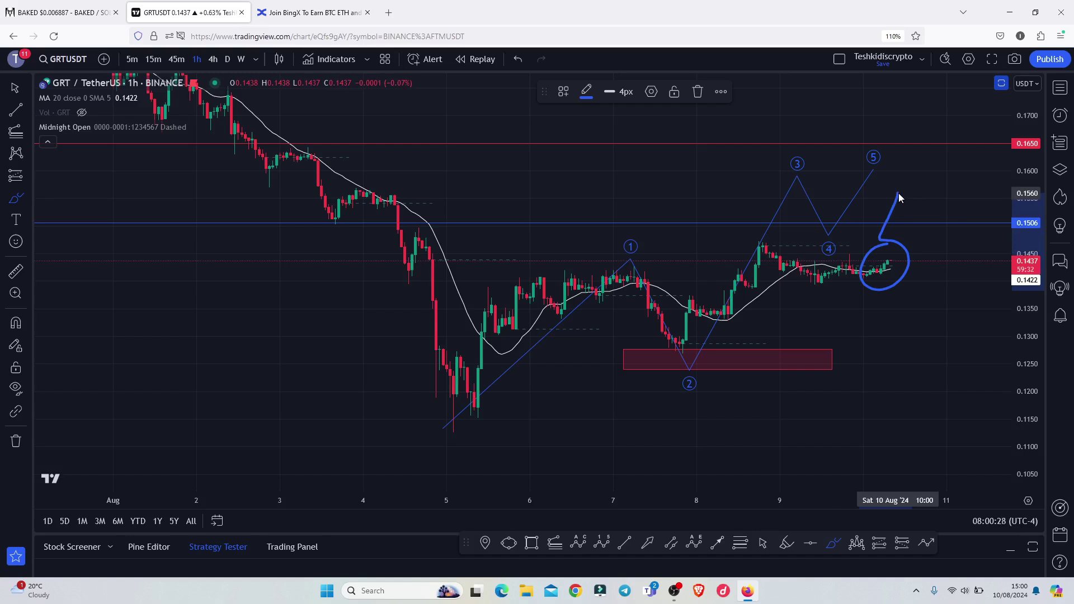
mouse_move(899, 198)
mouse_down()
mouse_move(918, 231)
mouse_move(971, 125)
mouse_up()
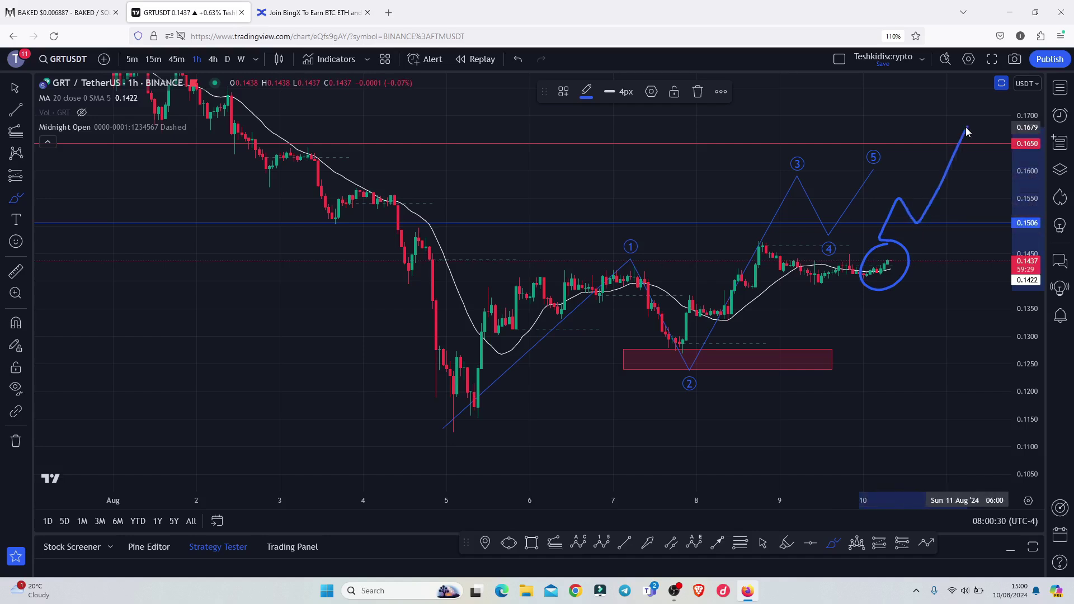
click(699, 93)
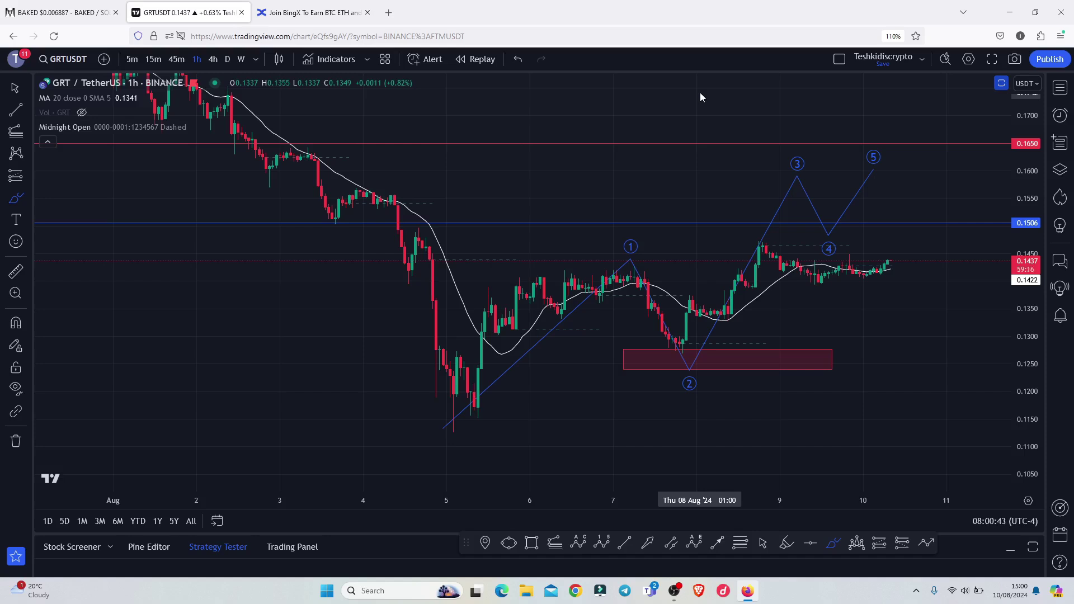
click(309, 14)
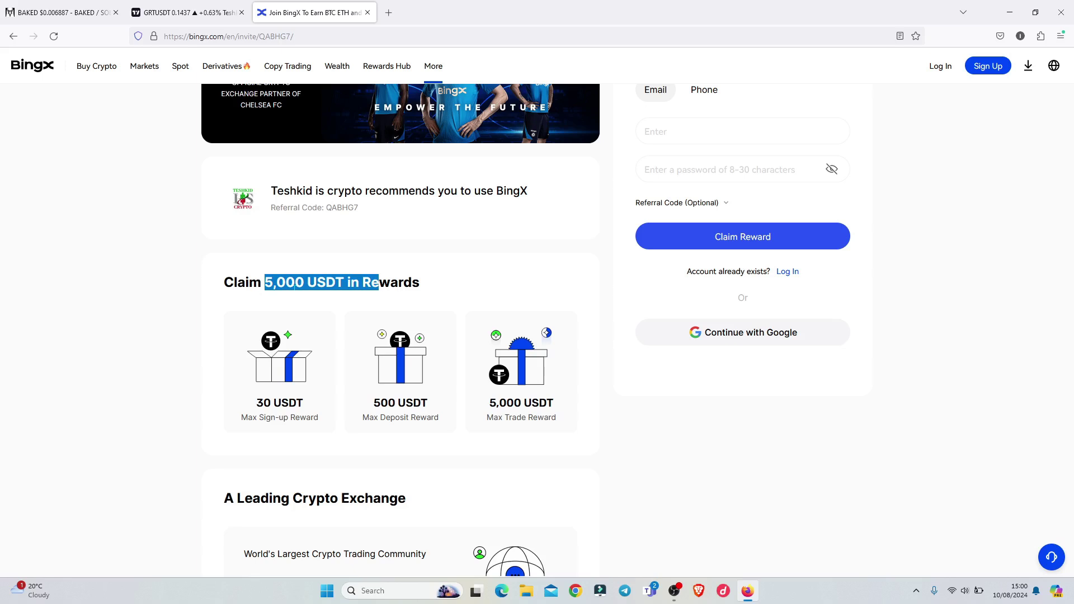
click(185, 12)
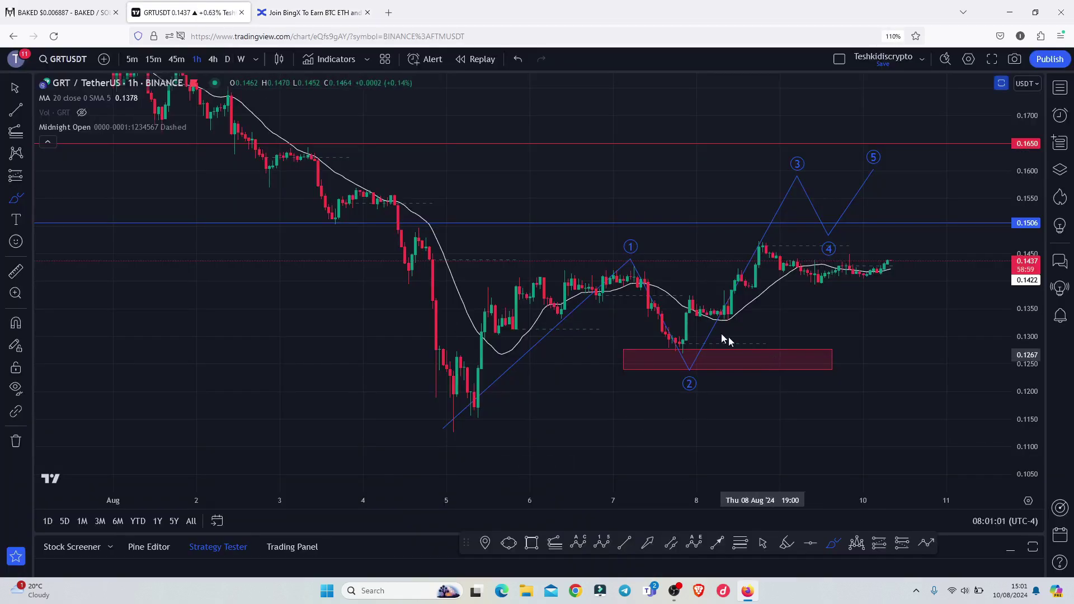
Mark the Aug 5 lows, the climb to wave 1 and the red box with brush strokes, erasing each.
click(763, 543)
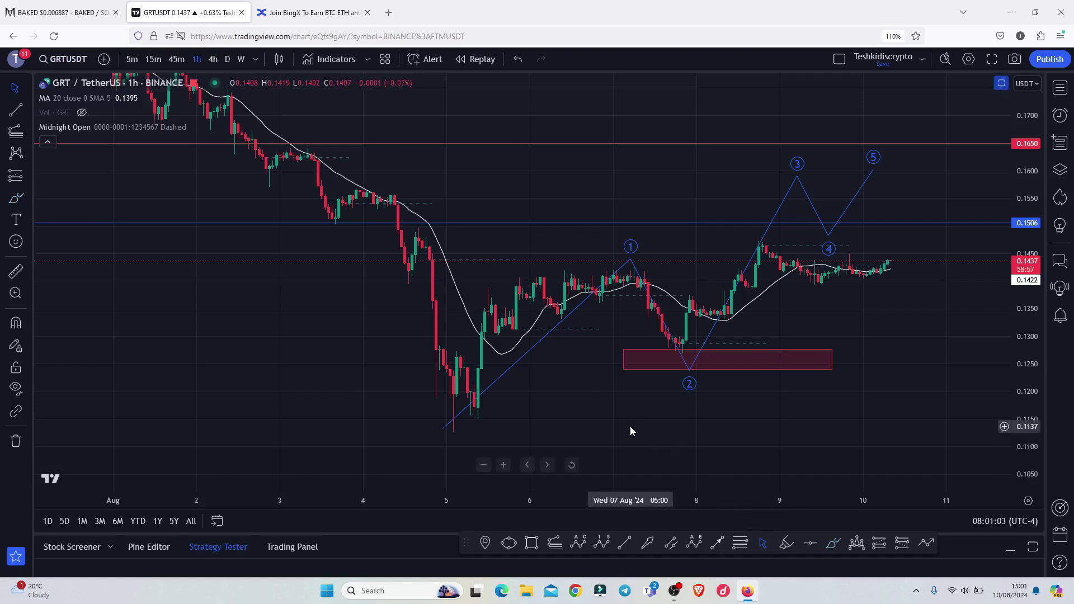
click(833, 543)
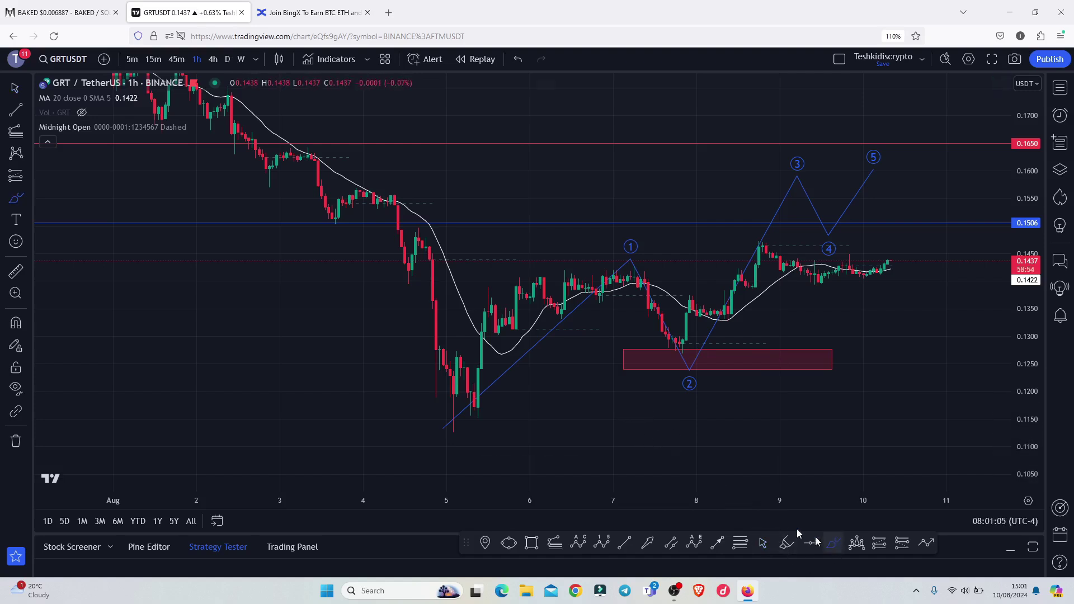
mouse_move(480, 382)
mouse_down()
mouse_move(420, 381)
mouse_move(452, 448)
mouse_move(512, 394)
mouse_move(480, 382)
mouse_up()
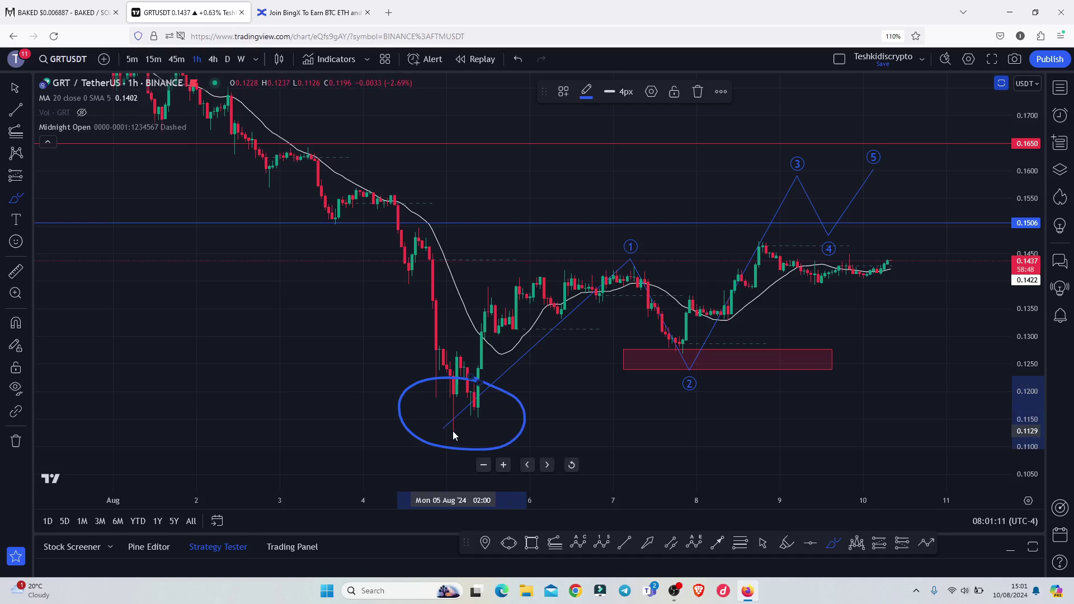
click(698, 91)
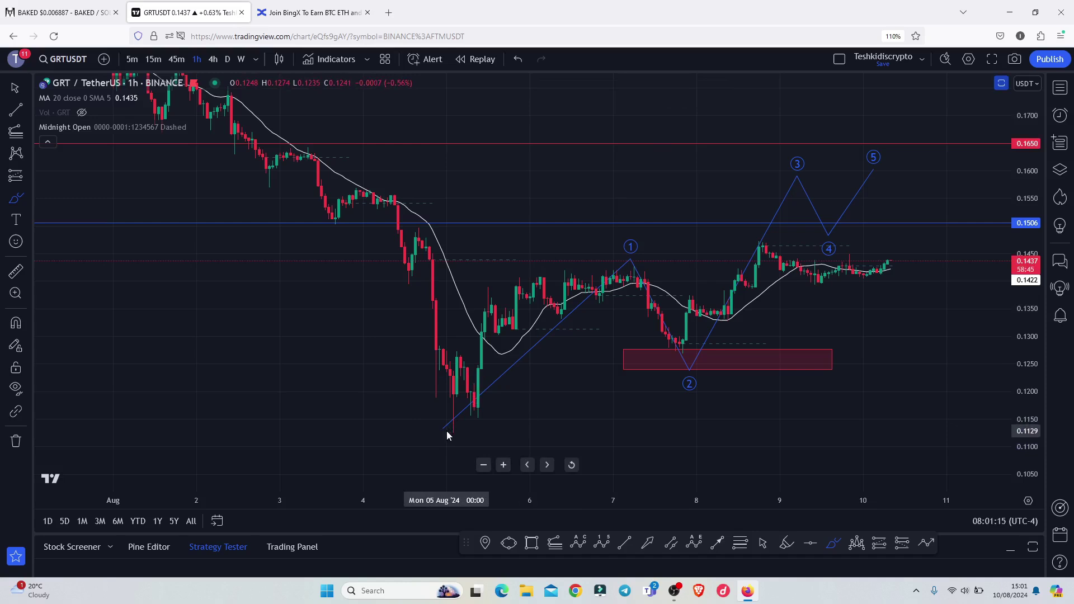
mouse_move(449, 428)
mouse_down()
mouse_move(595, 299)
mouse_move(666, 261)
mouse_move(645, 220)
mouse_move(607, 227)
mouse_move(613, 267)
mouse_move(640, 278)
mouse_up()
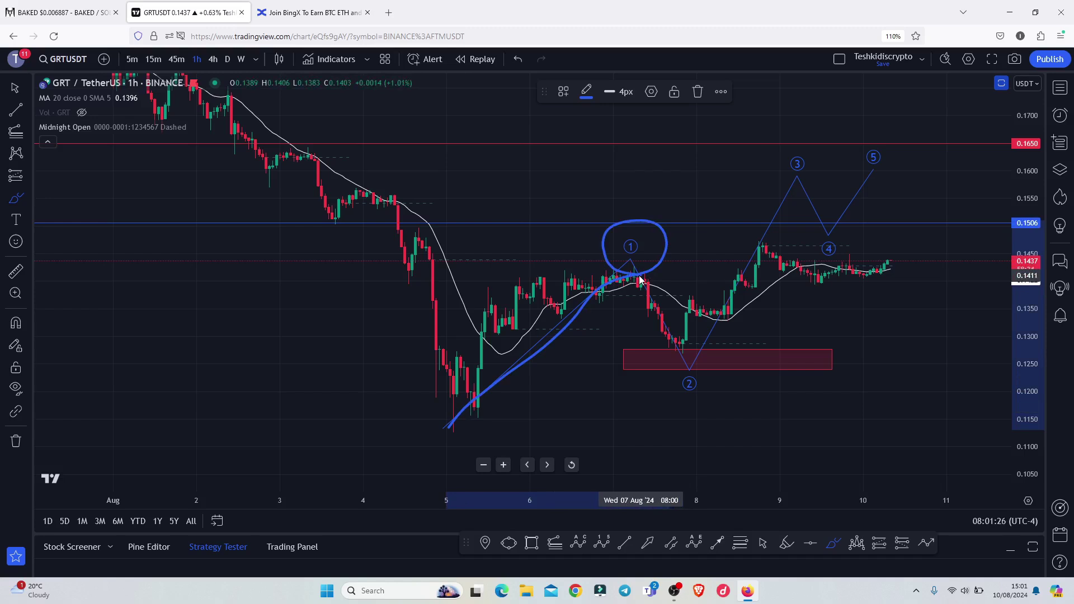
mouse_move(641, 279)
mouse_down()
mouse_move(722, 319)
mouse_move(710, 411)
mouse_move(692, 309)
mouse_up()
click(698, 91)
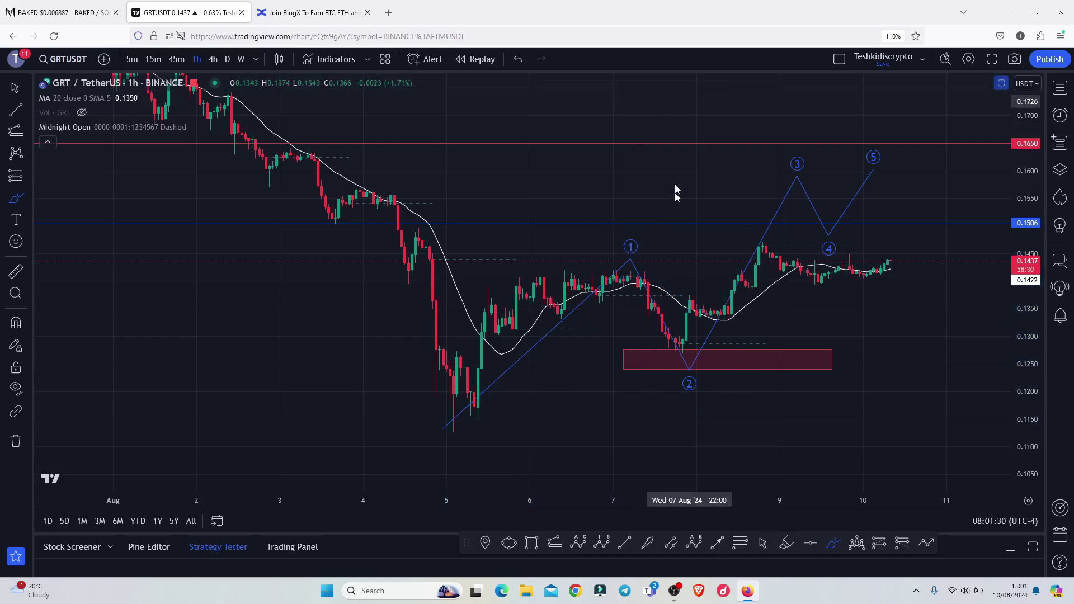
mouse_move(623, 368)
mouse_down()
mouse_move(738, 362)
mouse_move(779, 375)
mouse_up()
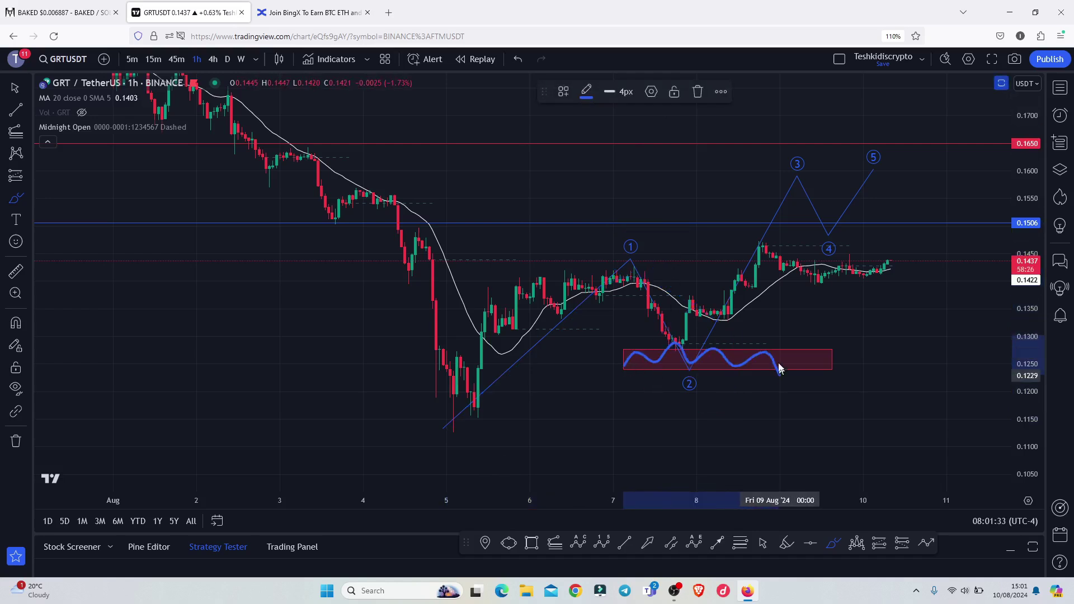
click(698, 92)
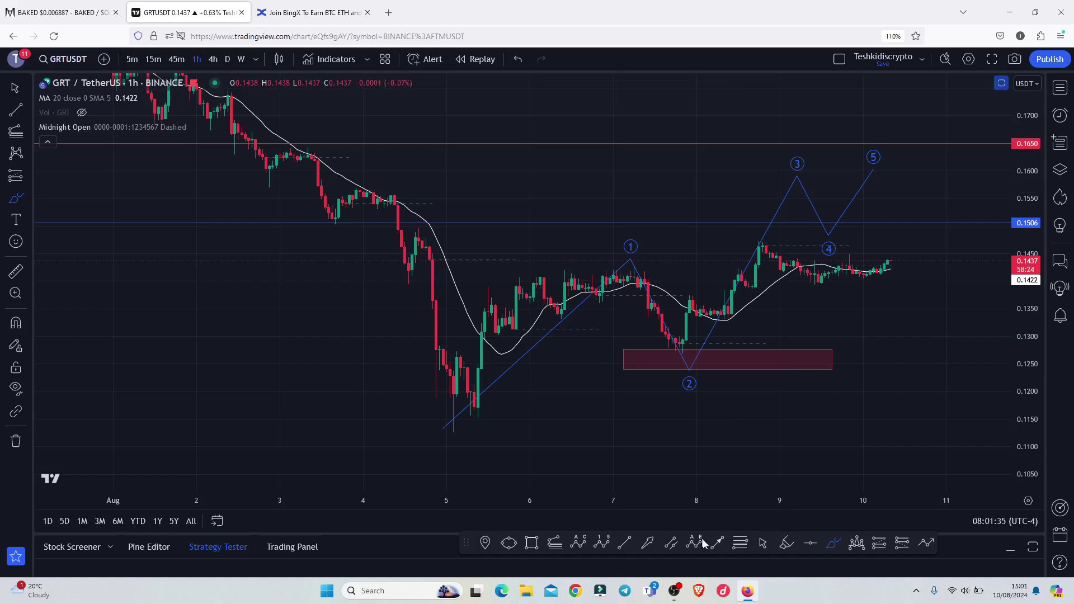
Draw a Fib retracement from the Aug 5 low (0.1128) to 0.1428 and rescale the chart.
click(738, 546)
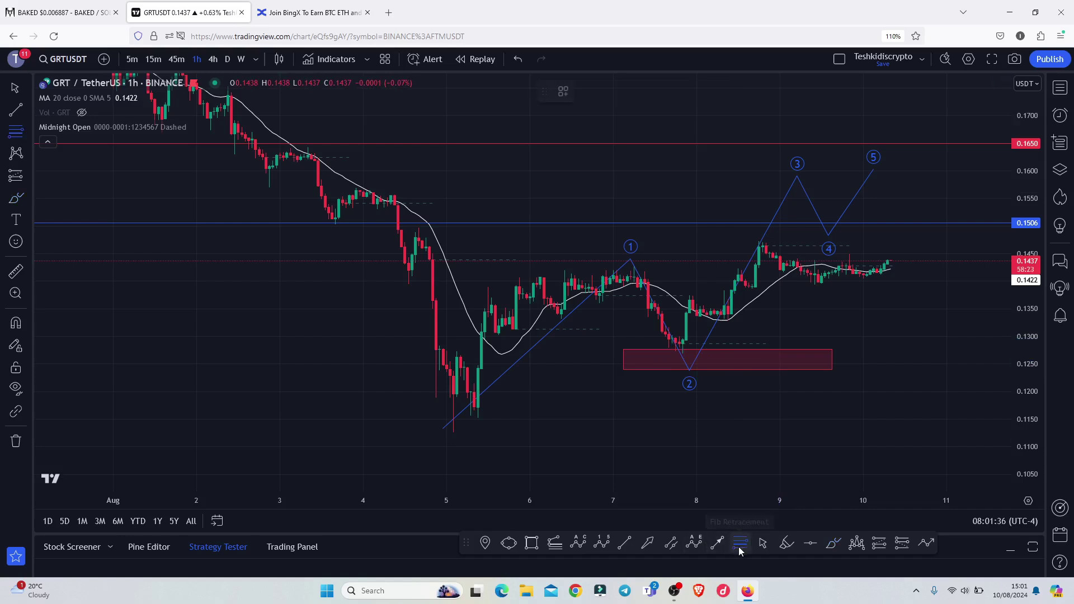
click(453, 431)
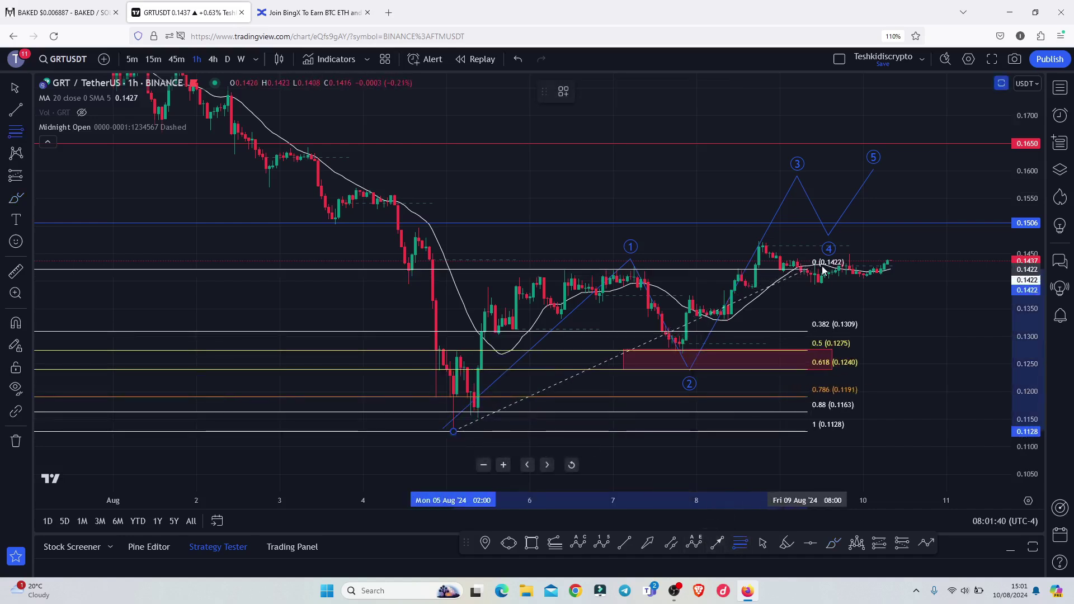
click(829, 264)
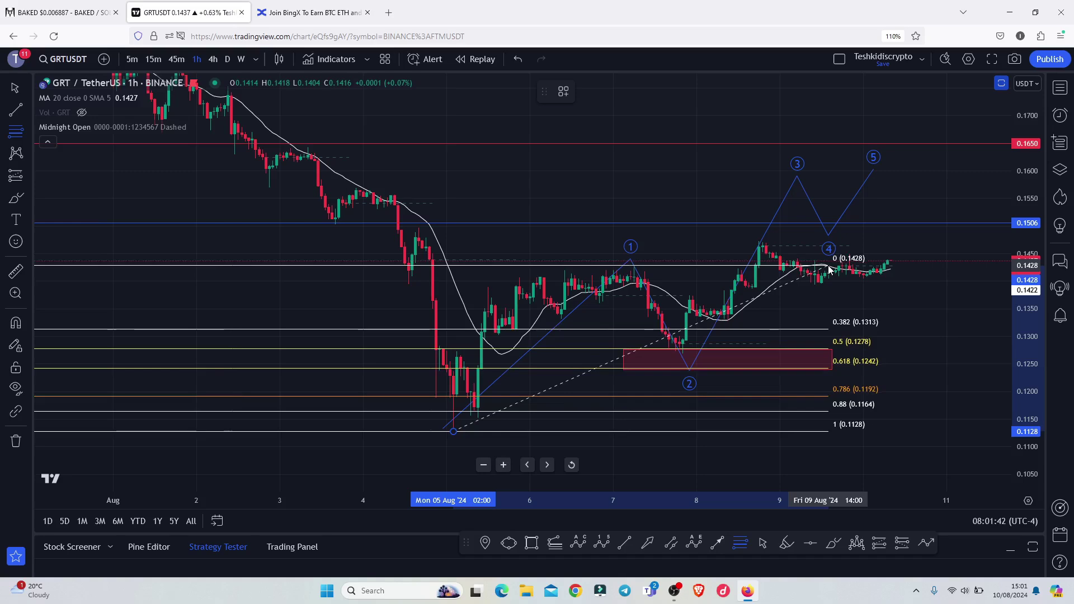
drag(1027, 350, 1027, 319)
drag(901, 313, 880, 271)
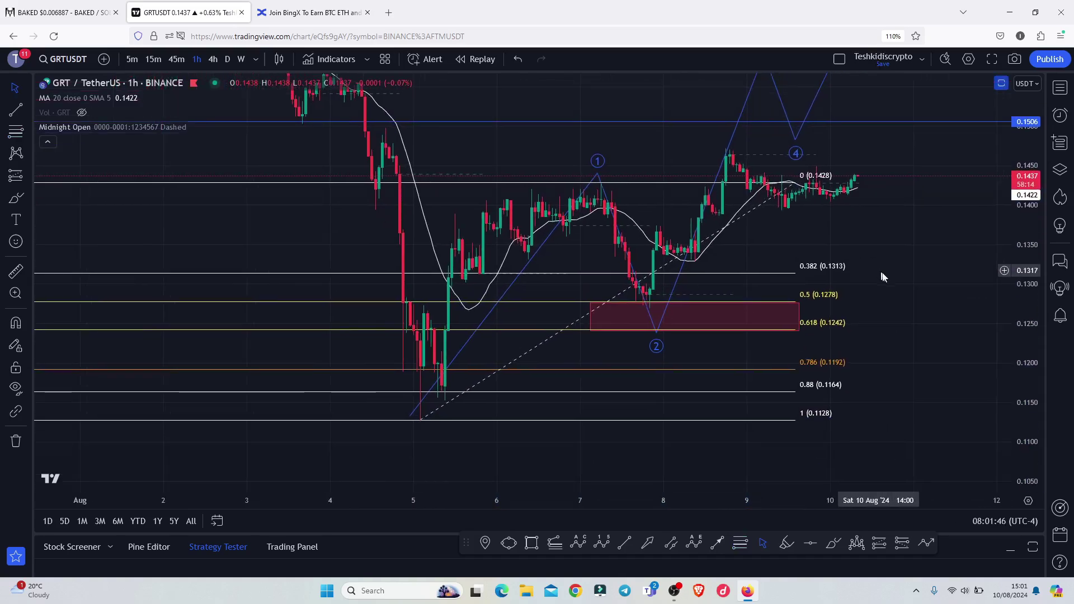
Shorten the red box to end near 9 August and delete the Fibonacci retracement.
drag(798, 317, 763, 316)
click(910, 304)
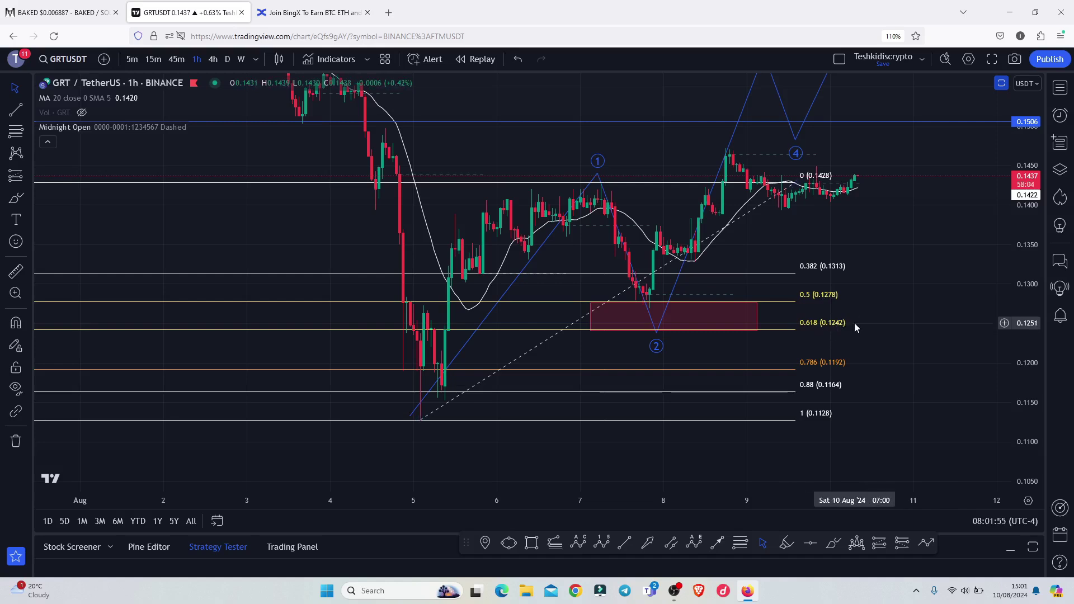
click(798, 185)
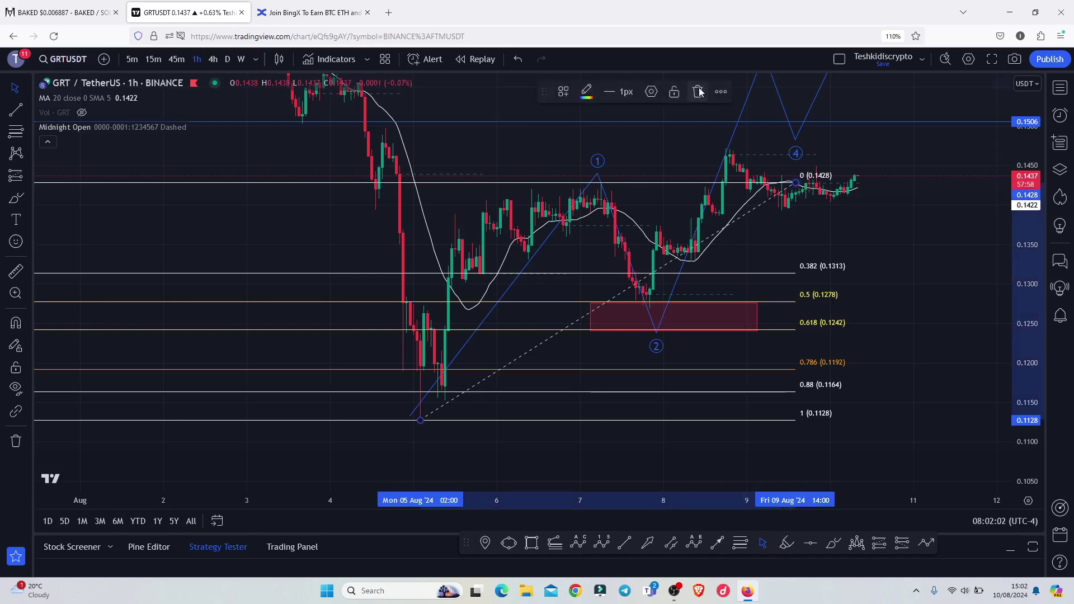
click(698, 91)
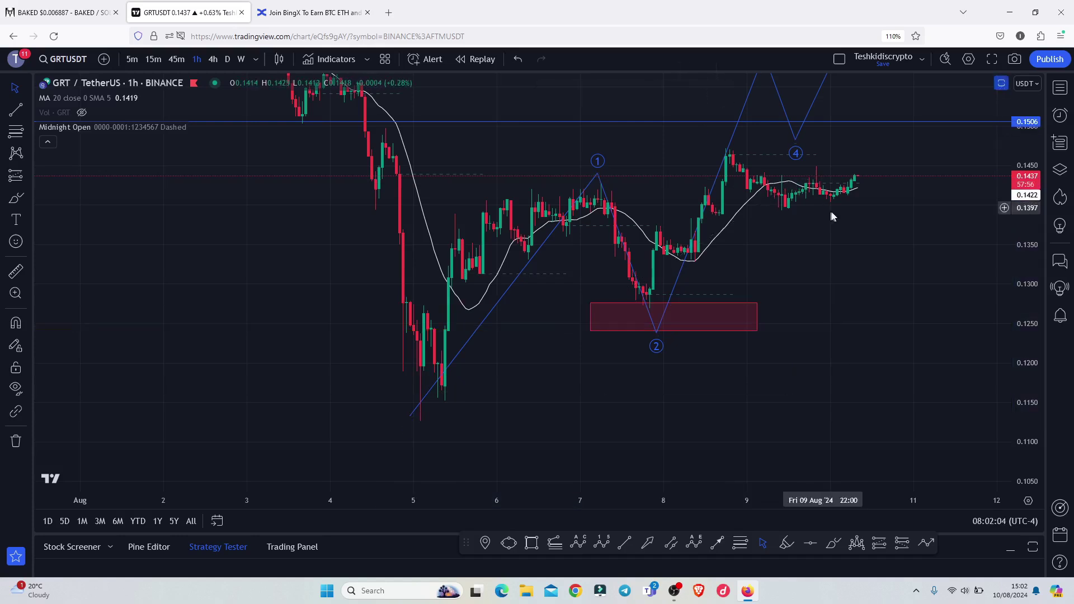
Draw a trend-based Fib extension from the wave 0 low through the wave 1 high, with 1.0 at 0.1570.
drag(945, 157, 887, 231)
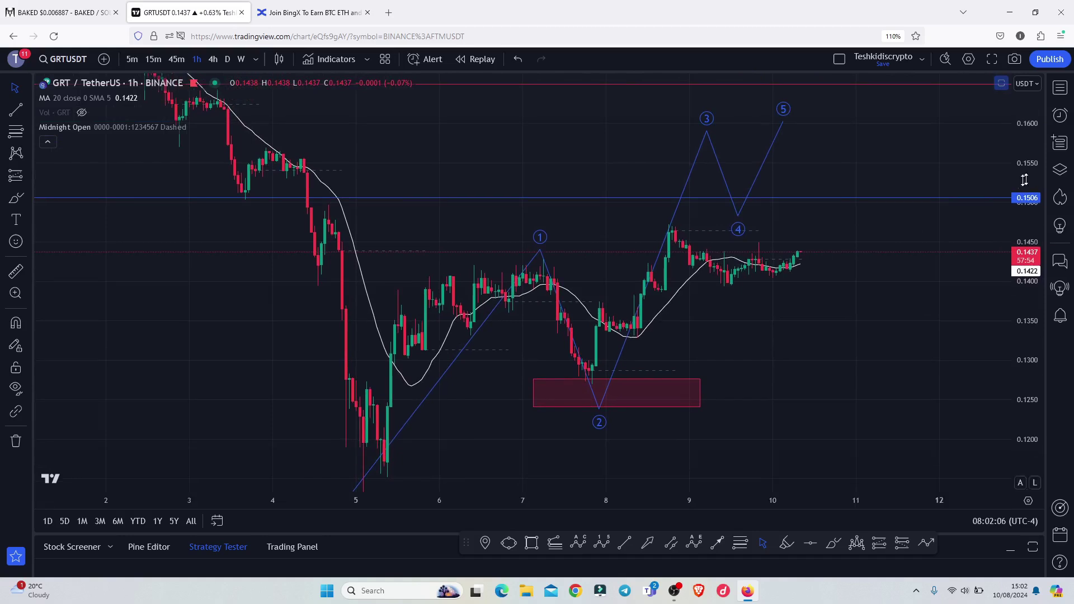
drag(1028, 188, 1027, 208)
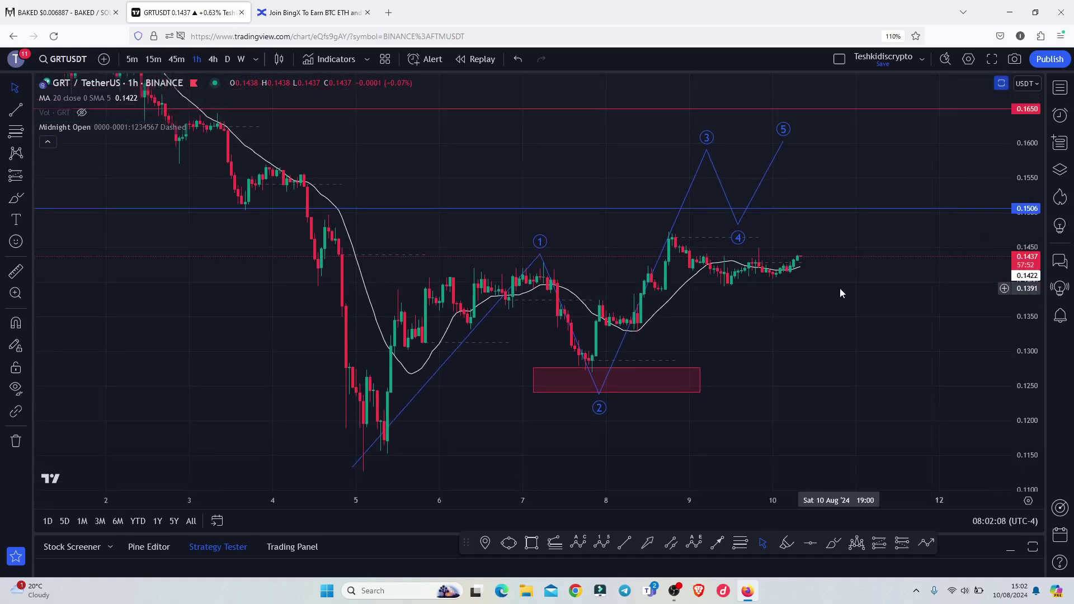
scroll(735, 334, up, 1)
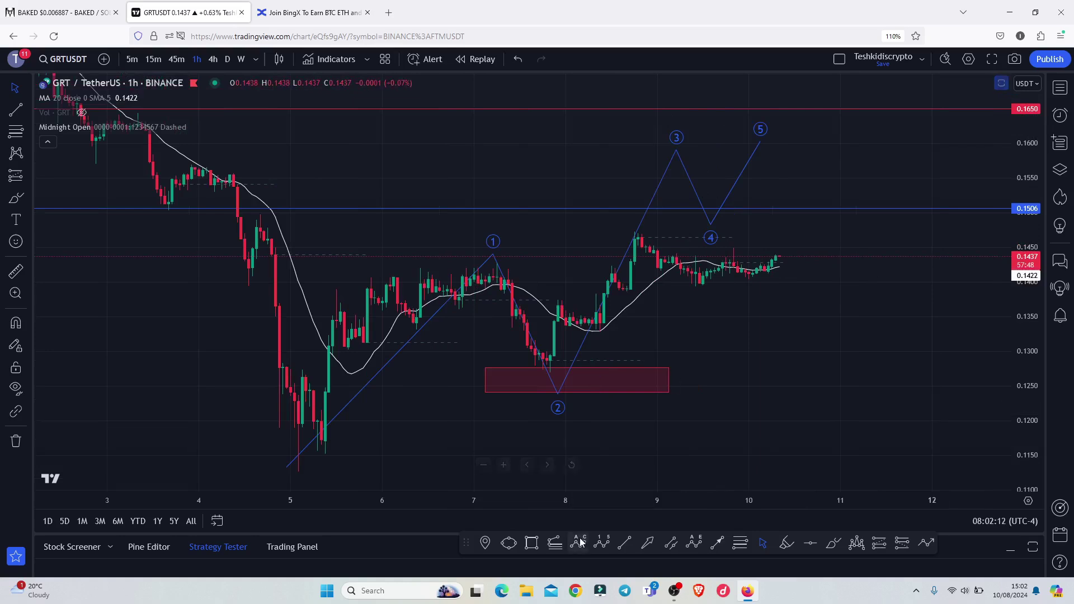
click(556, 547)
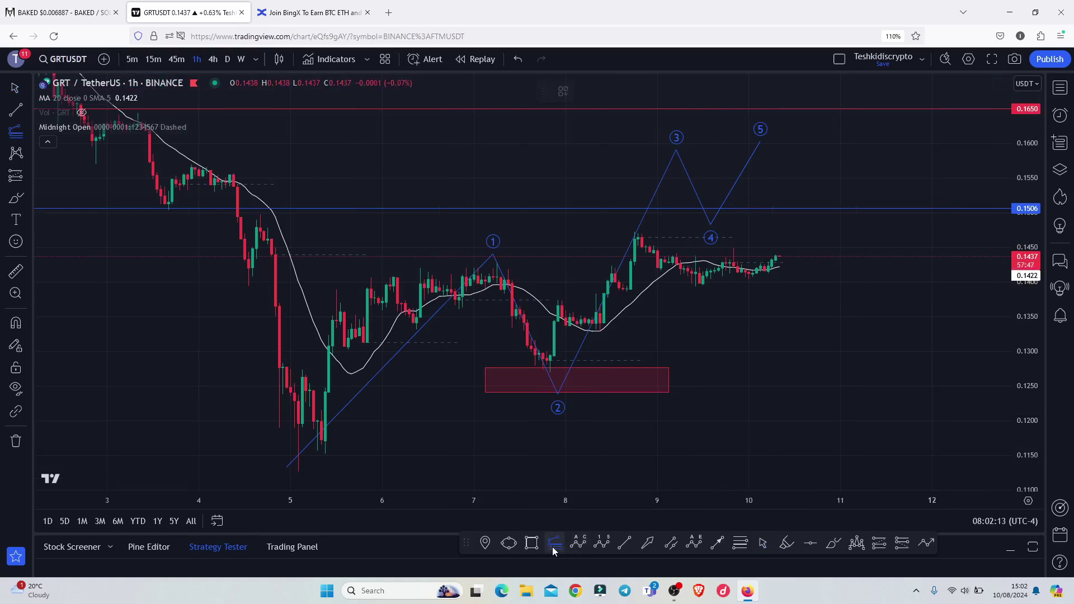
click(298, 471)
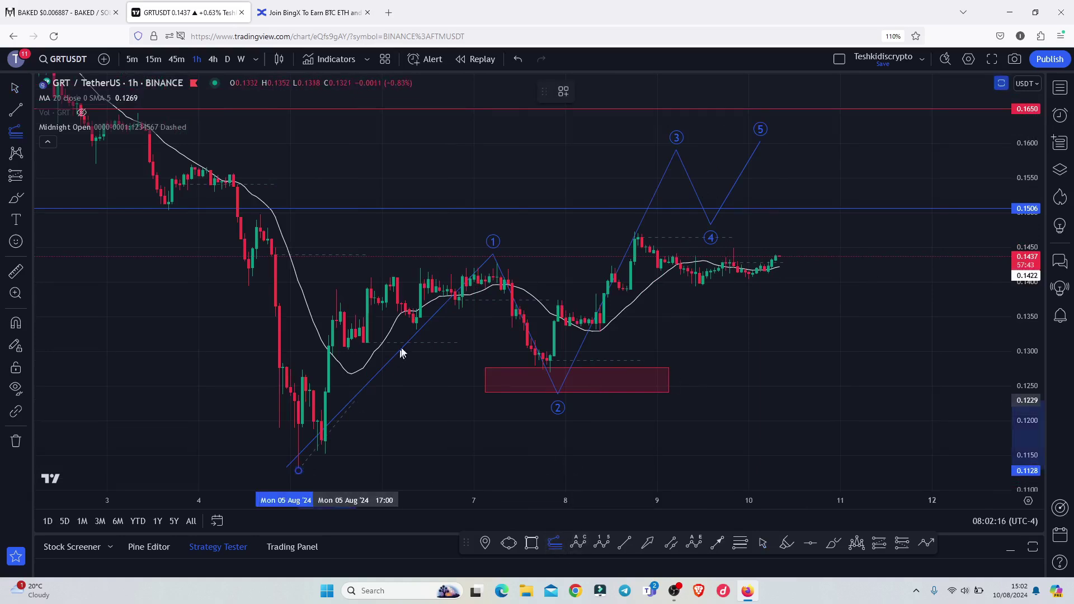
click(497, 264)
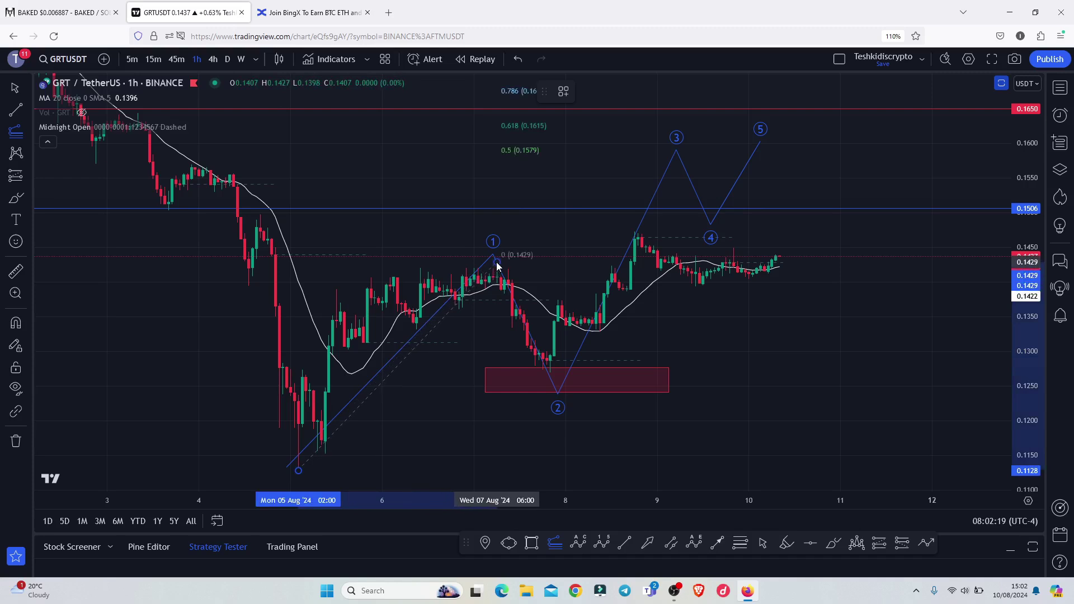
click(975, 372)
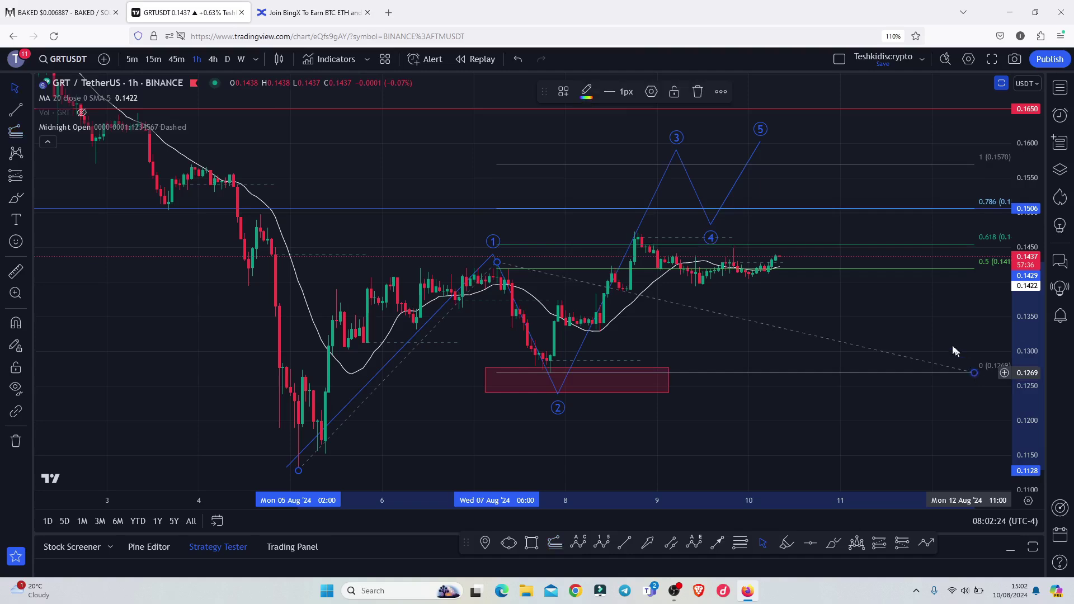
Raise wave points 3, 4 and 5 to about 0.173, 0.159 and 0.184.
drag(922, 315, 894, 371)
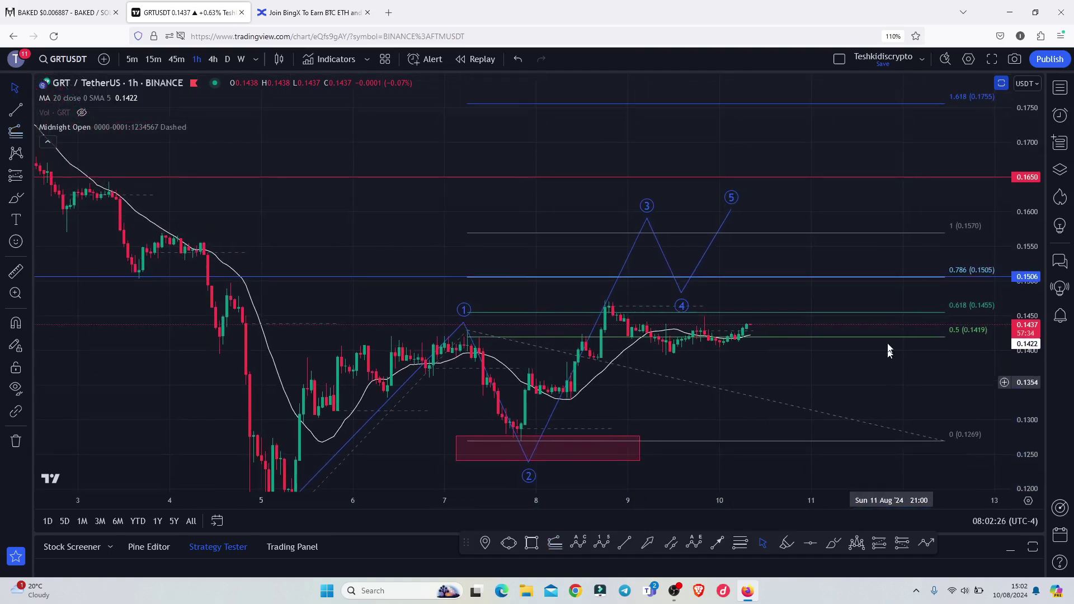
drag(918, 168, 916, 189)
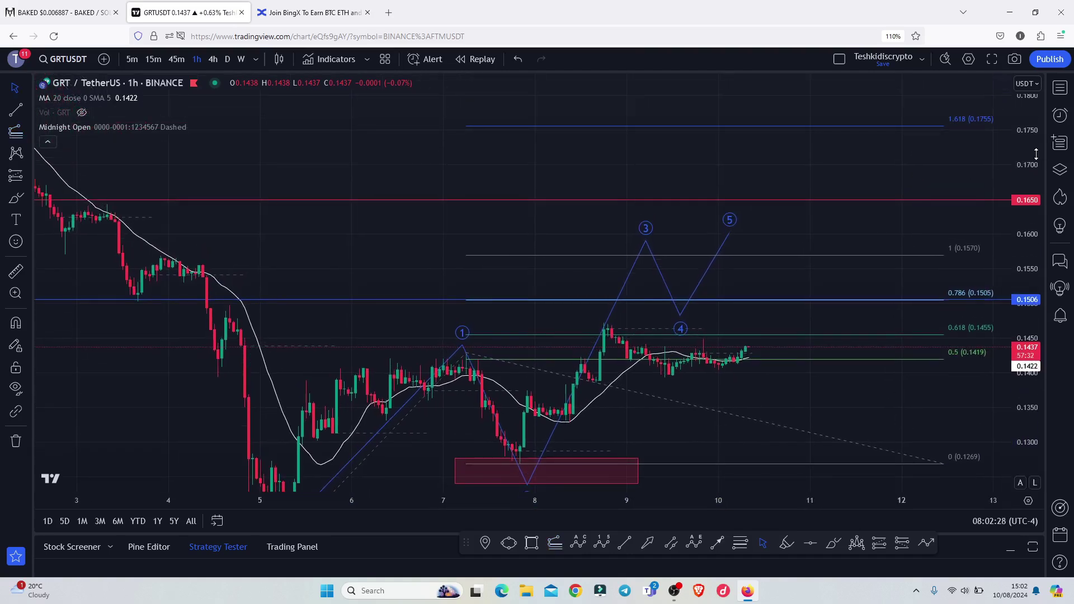
drag(1035, 139, 1037, 155)
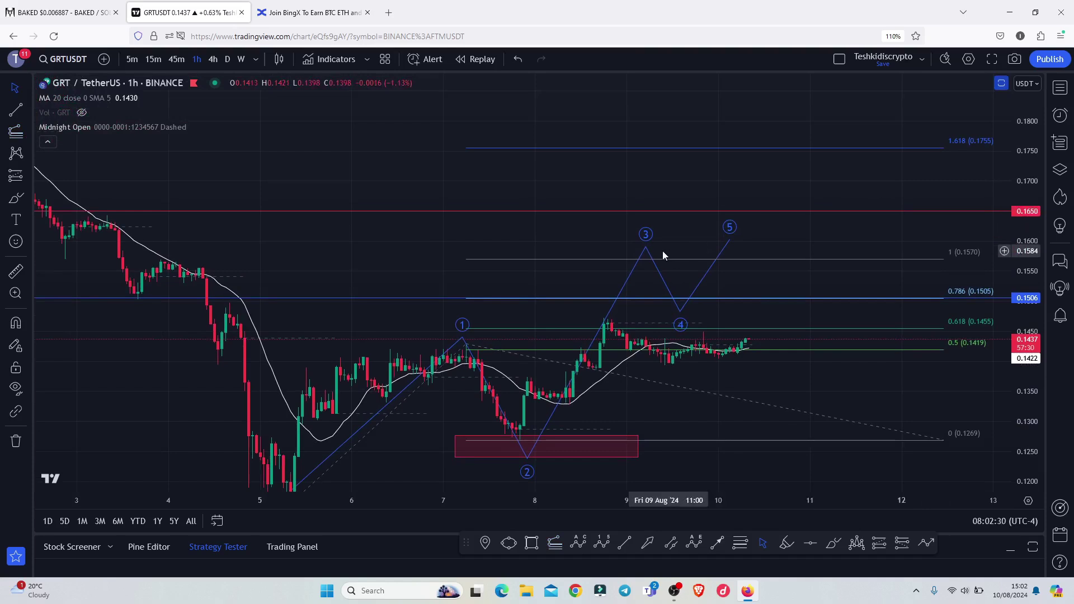
drag(647, 253, 680, 147)
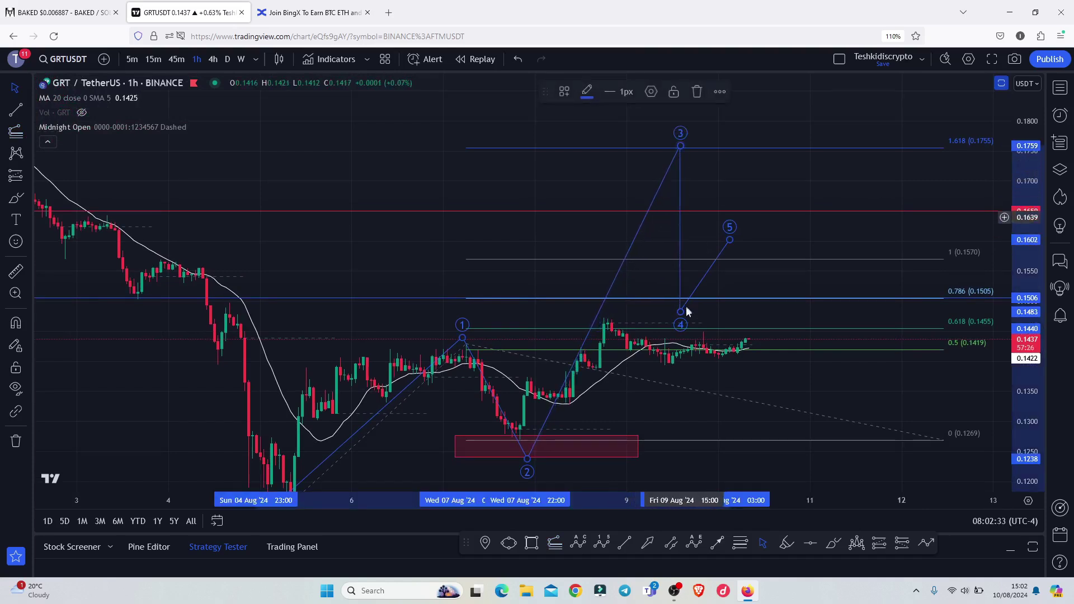
mouse_move(681, 314)
mouse_down()
mouse_move(829, 228)
mouse_move(814, 254)
mouse_up()
mouse_move(730, 240)
mouse_down()
mouse_move(844, 166)
mouse_move(905, 90)
mouse_move(909, 98)
mouse_up()
drag(922, 198, 882, 188)
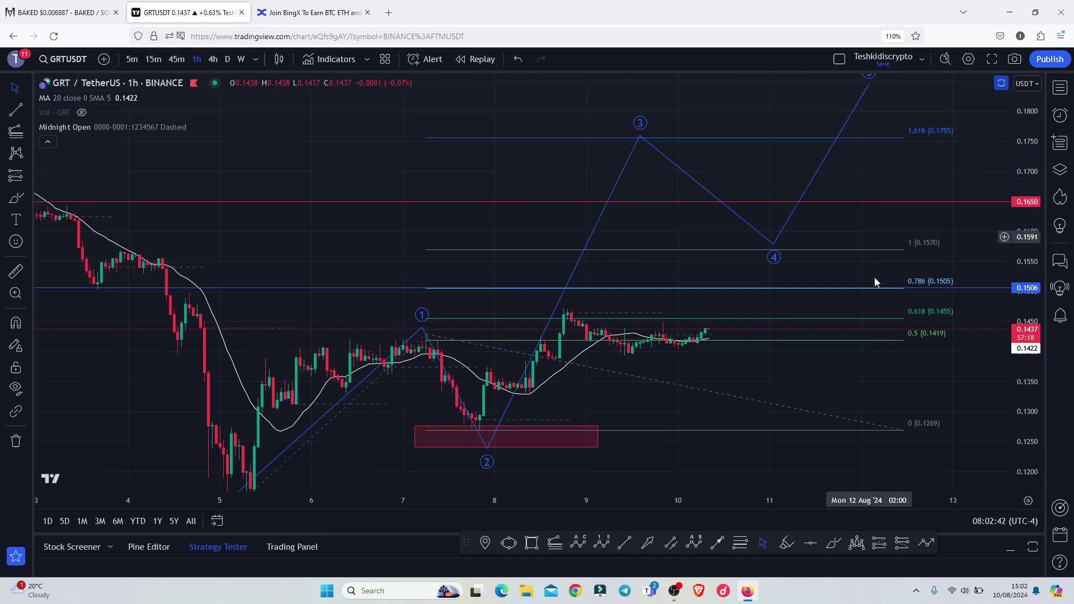
Delete the Fibonacci extension from the chart.
click(901, 431)
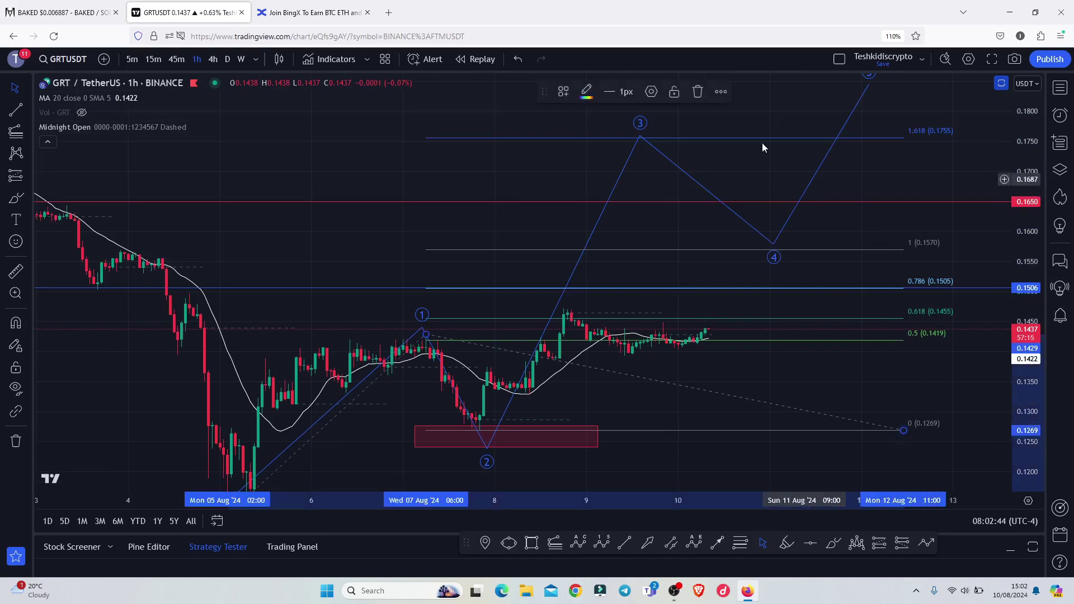
click(699, 93)
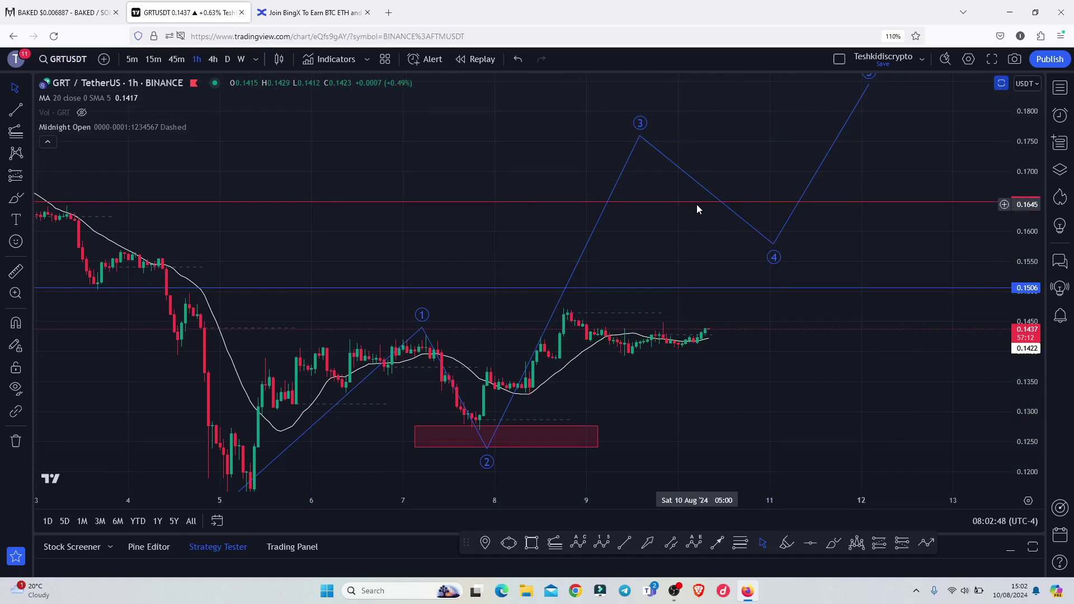
click(833, 544)
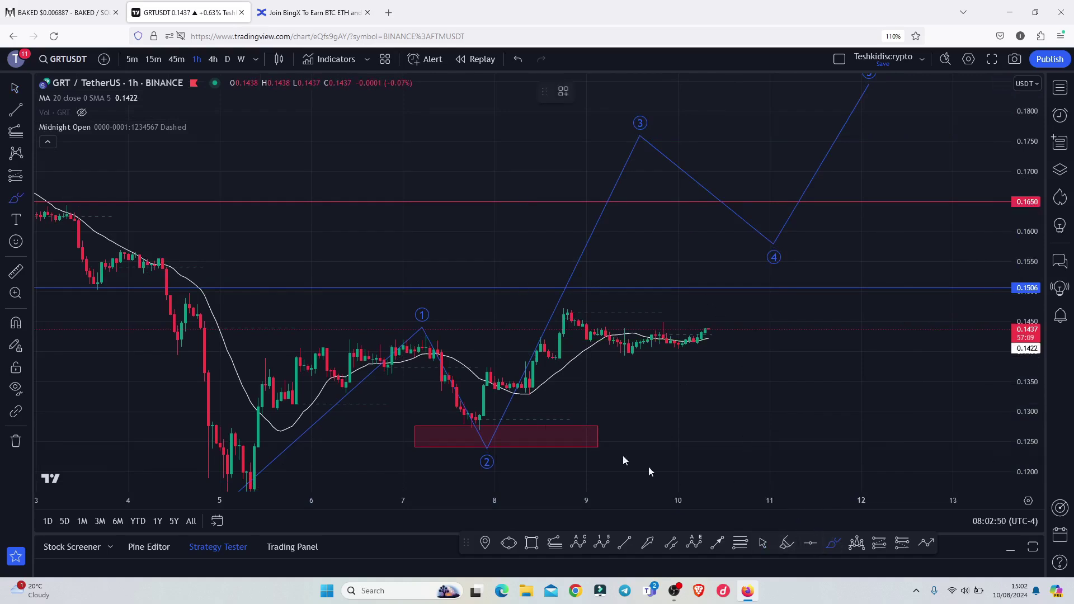
click(425, 338)
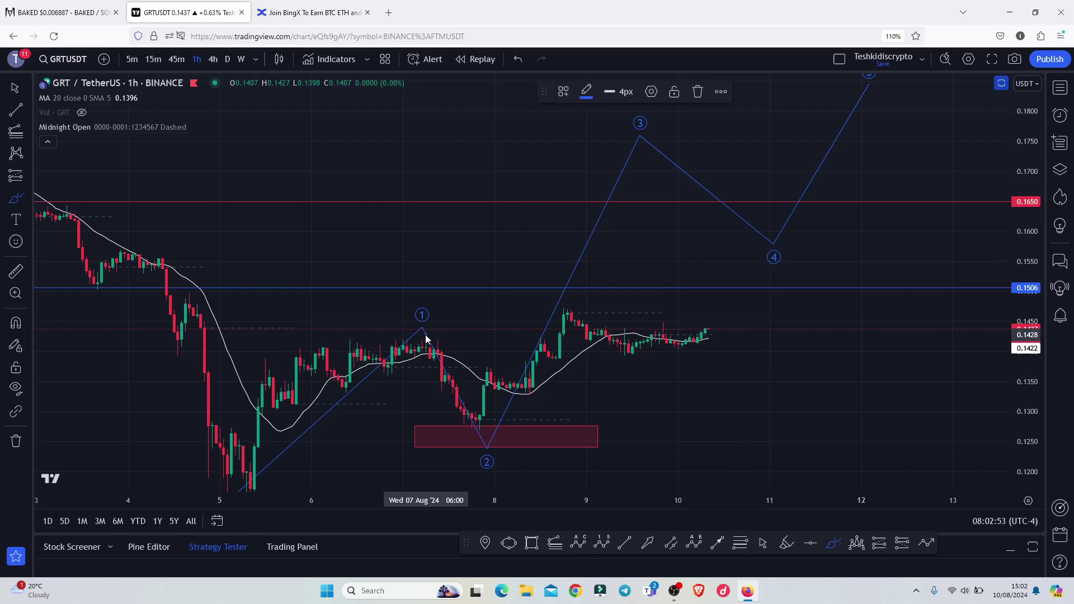
drag(425, 339, 790, 343)
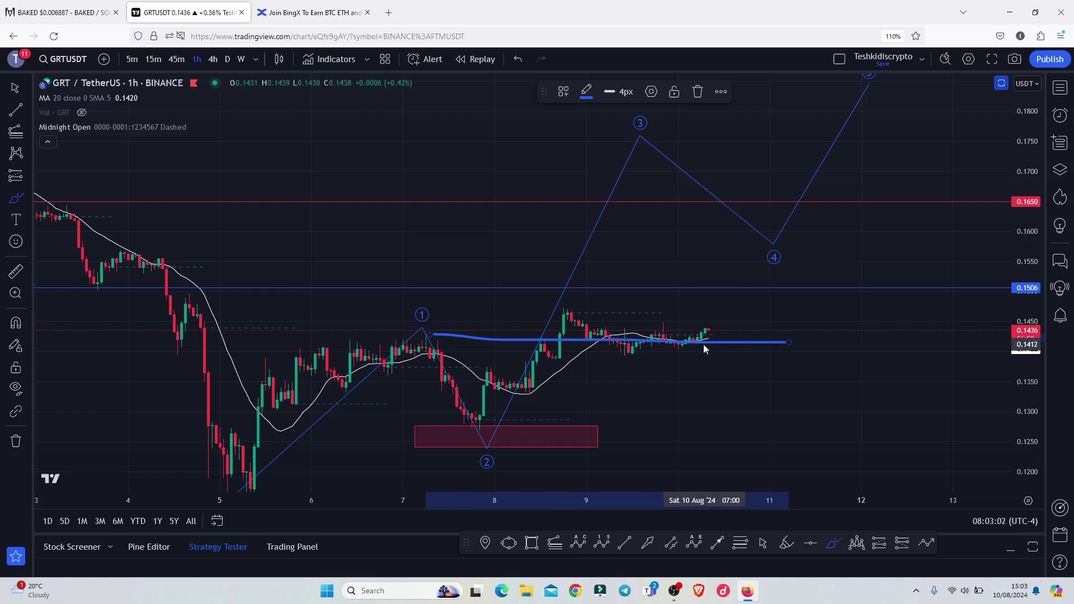
mouse_move(704, 343)
mouse_down()
mouse_move(728, 259)
mouse_move(750, 288)
mouse_move(795, 140)
mouse_up()
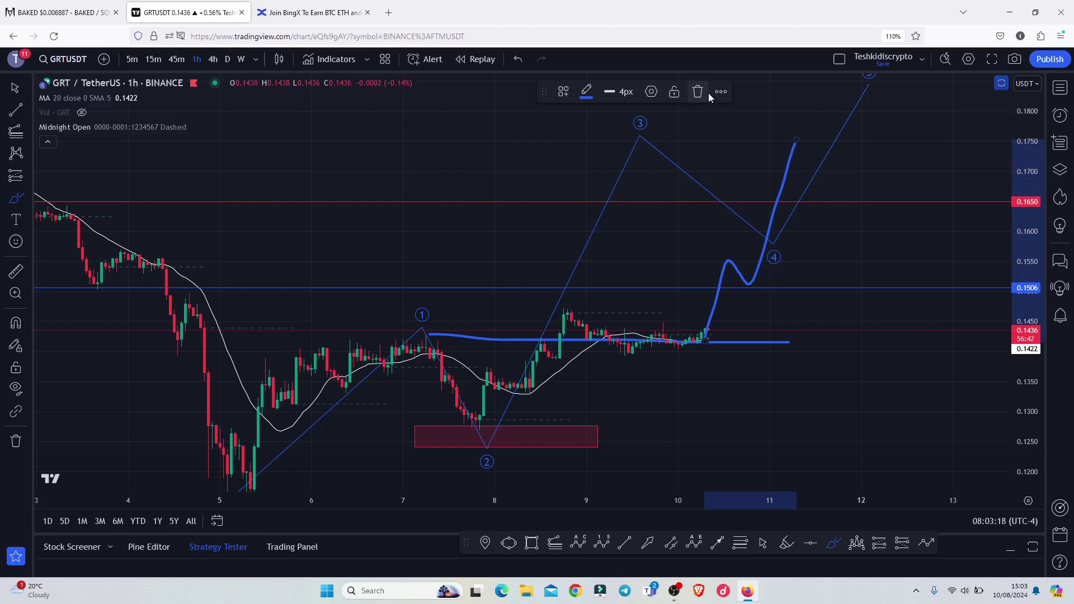
click(516, 59)
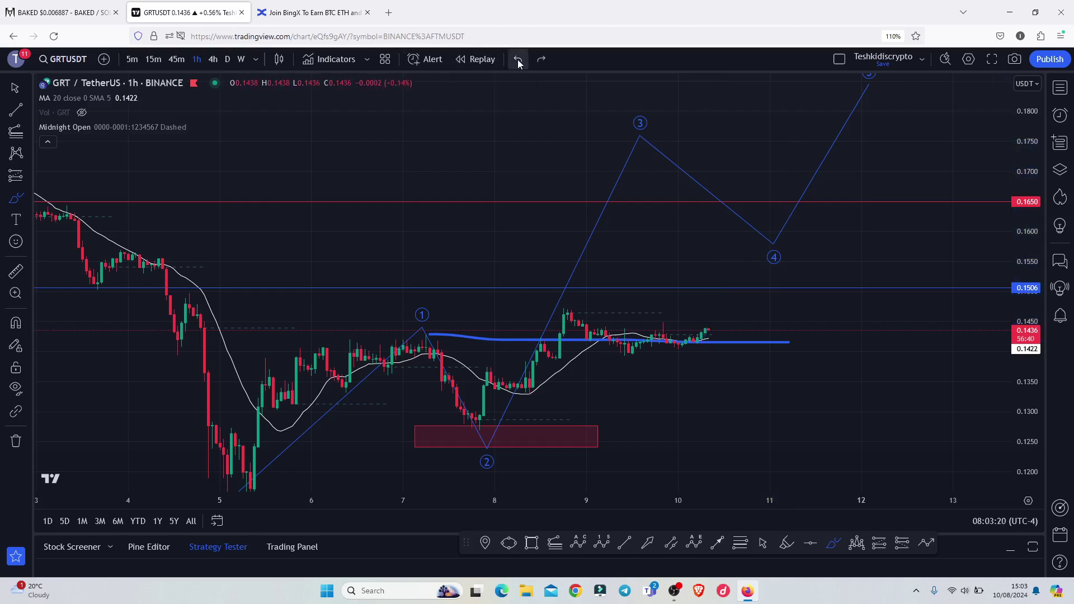
click(518, 60)
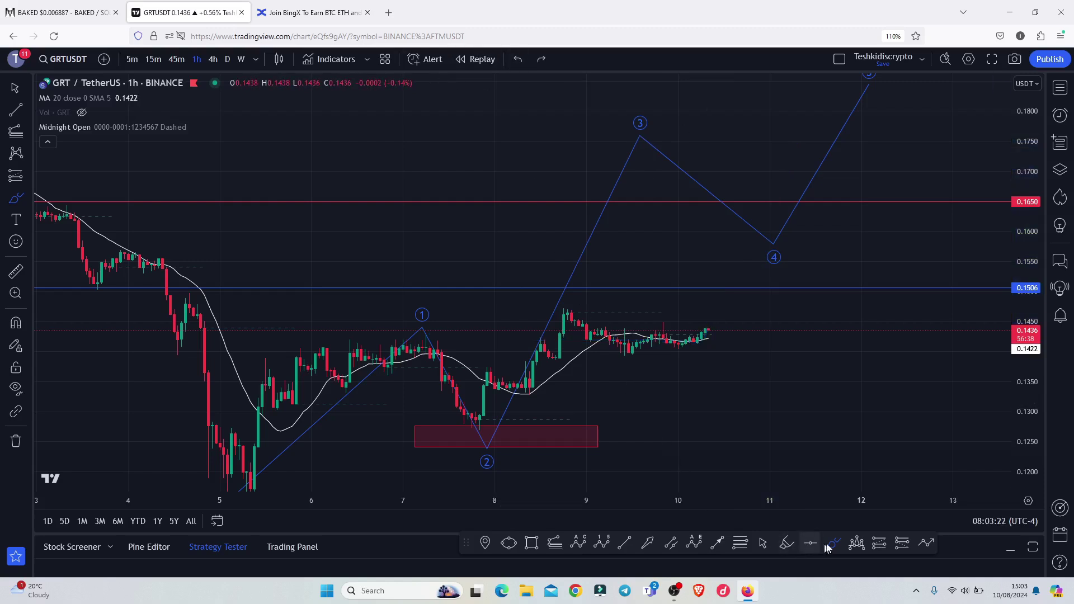
click(593, 439)
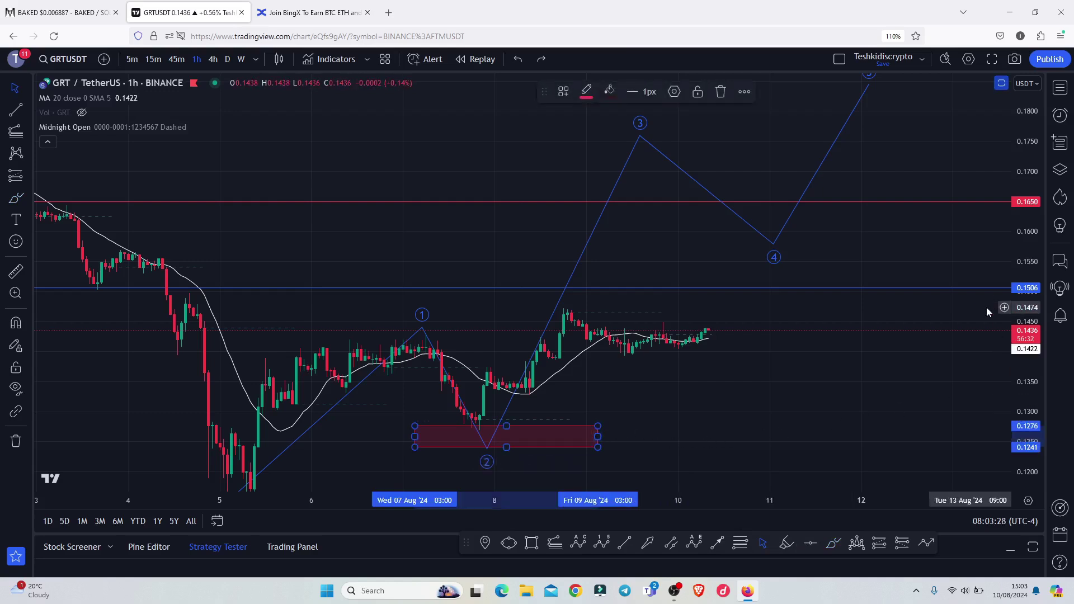
drag(744, 411, 748, 349)
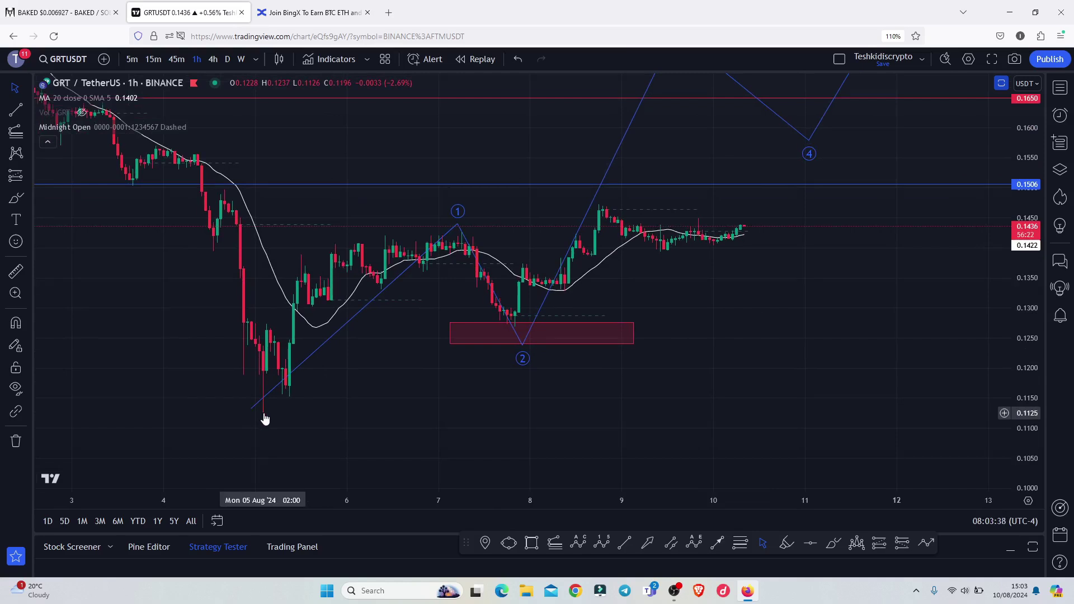
Switch the GRT/USDT chart to the daily timeframe and frame the earlier price history.
click(227, 59)
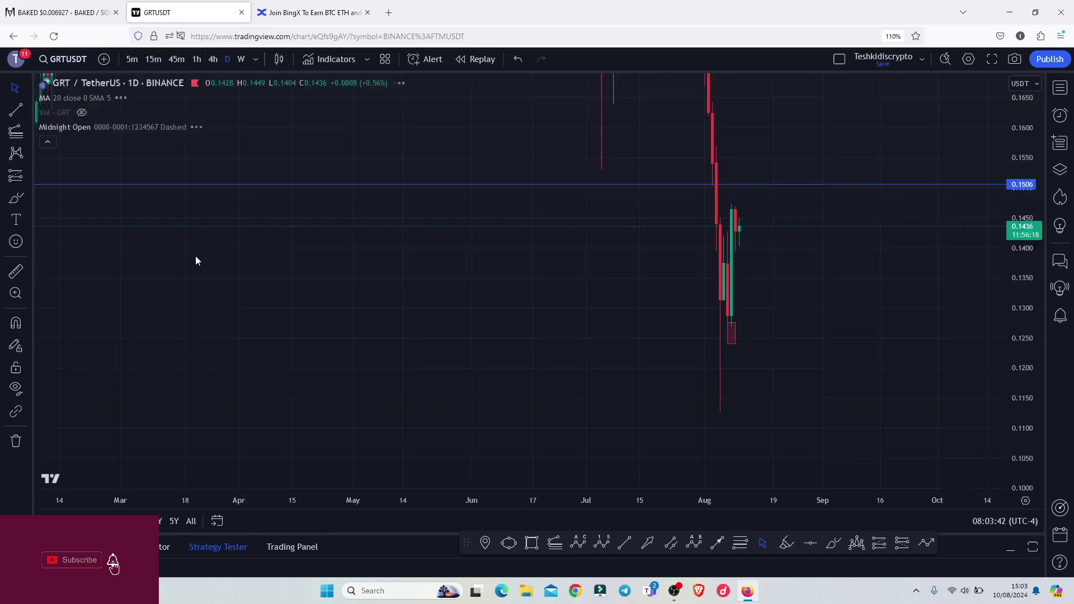
drag(1024, 189, 1030, 240)
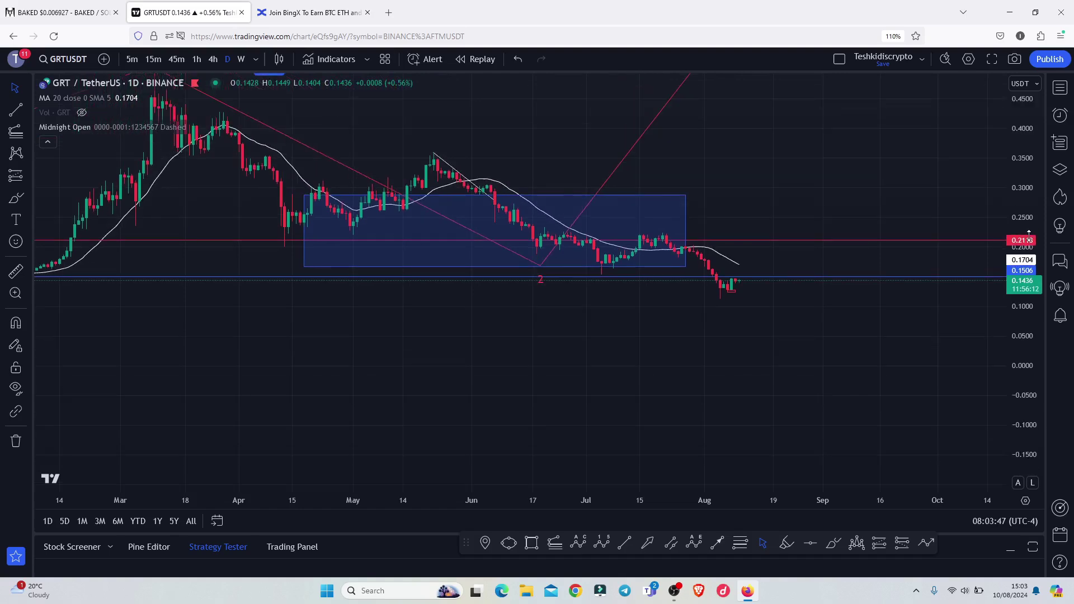
scroll(566, 350, down, 5)
scroll(628, 192, down, 3)
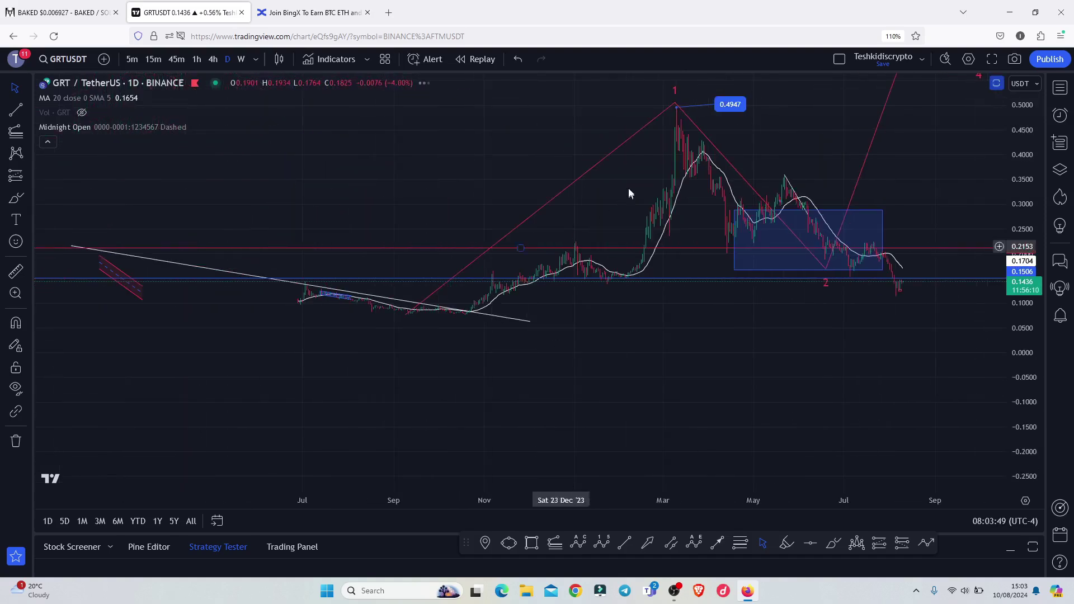
drag(619, 211, 538, 302)
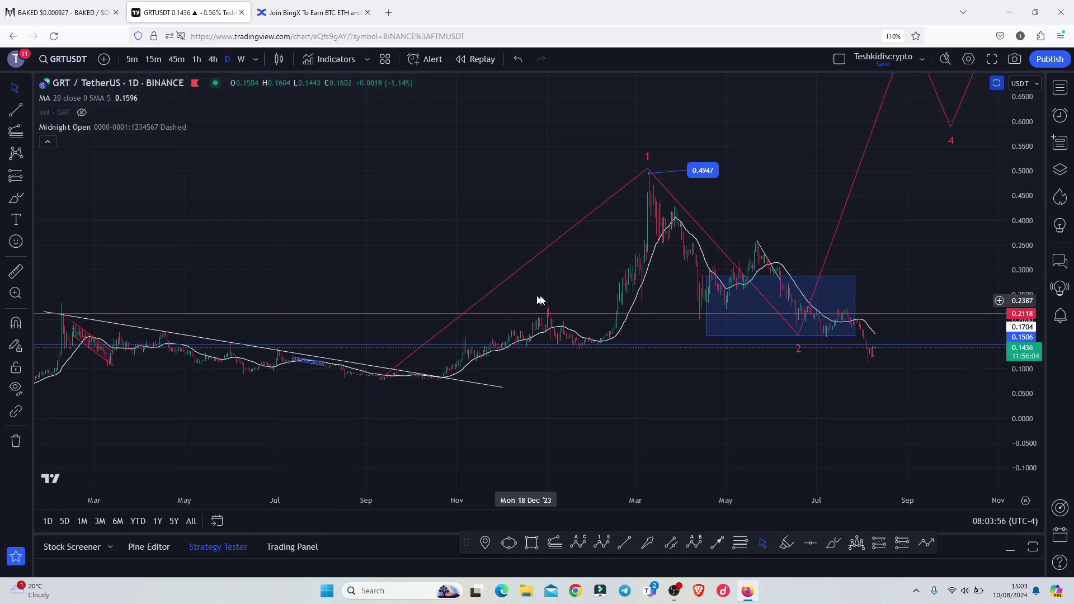
scroll(568, 276, up, 1)
scroll(569, 271, up, 1)
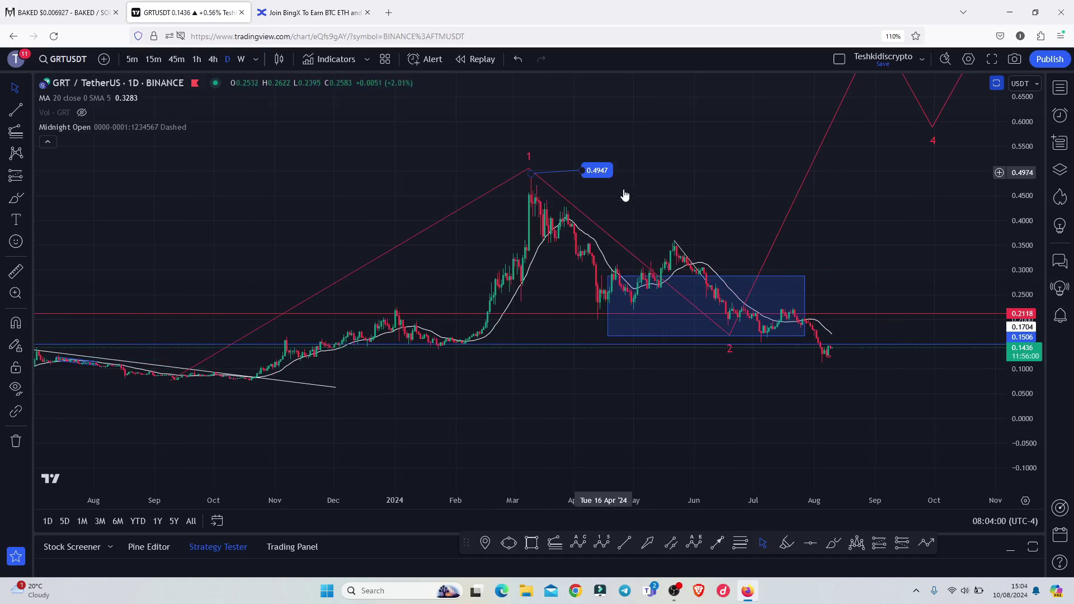
Move wave point 1 onto the March 2024 peak and shift wave point 2 slightly left.
click(531, 171)
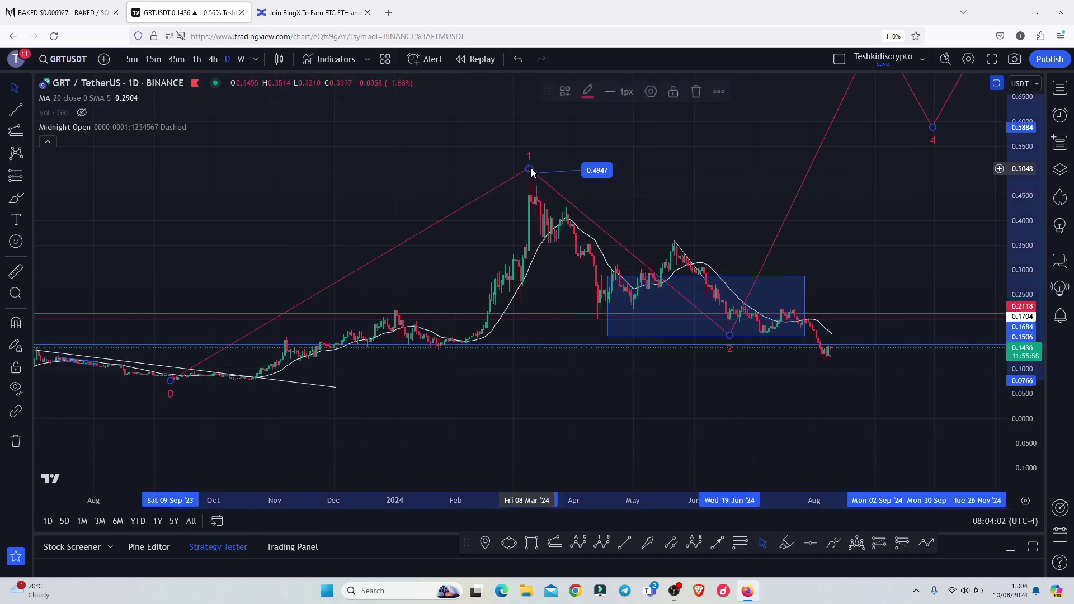
drag(531, 172, 533, 173)
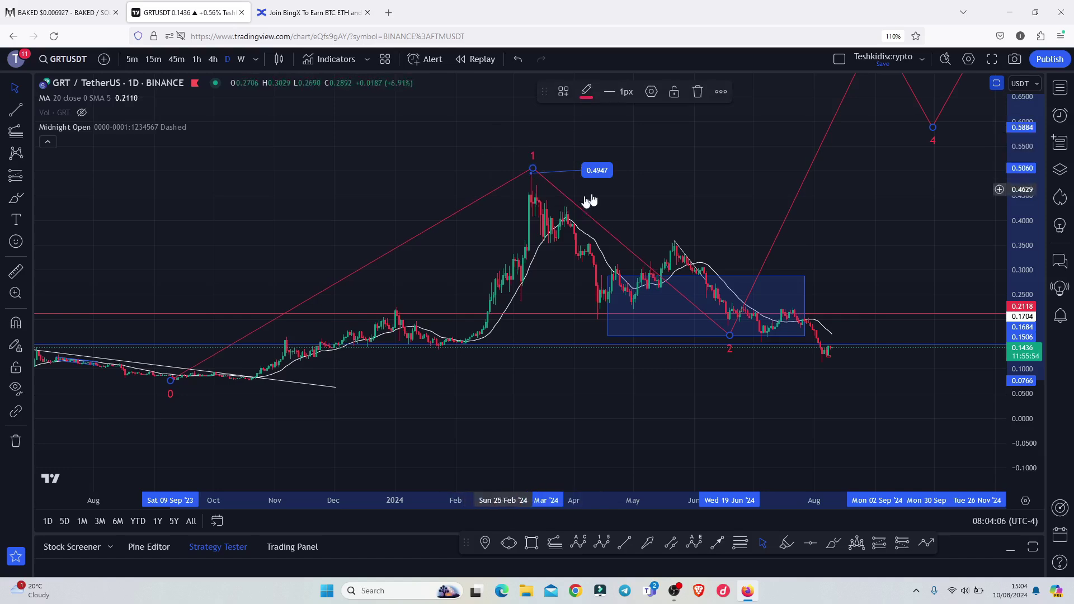
mouse_move(740, 184)
mouse_down()
mouse_move(686, 185)
mouse_move(676, 262)
mouse_up()
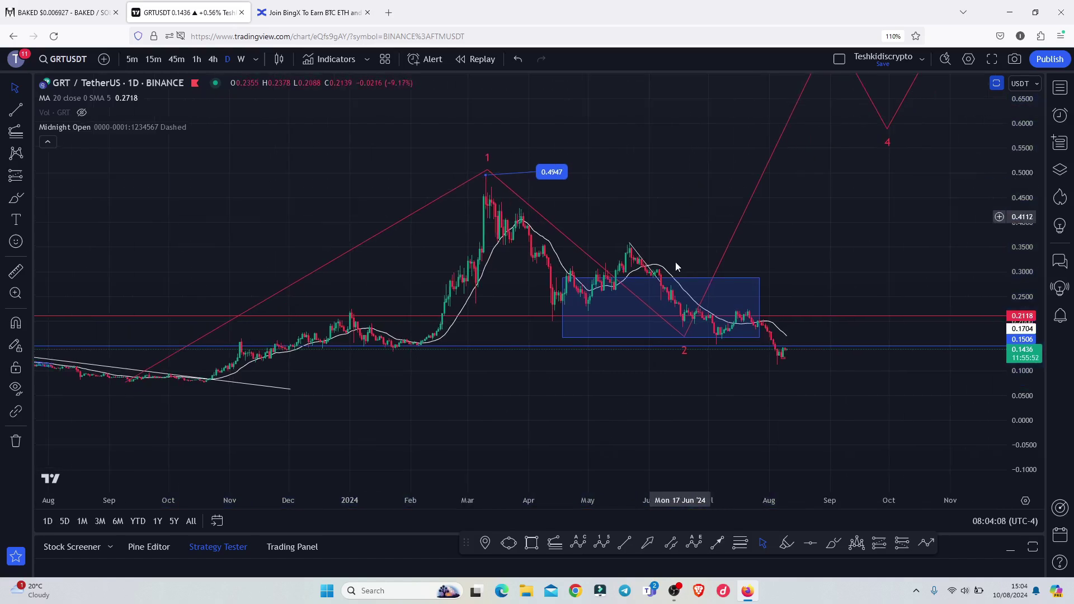
drag(683, 339, 667, 336)
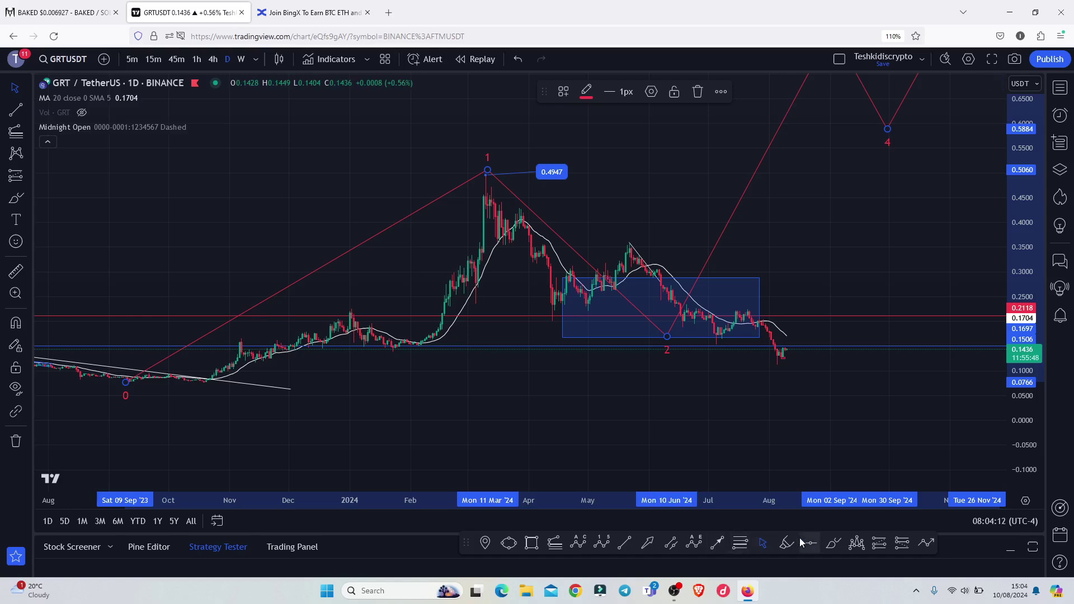
Sketch a freehand wave across the blue box, then delete it.
click(833, 543)
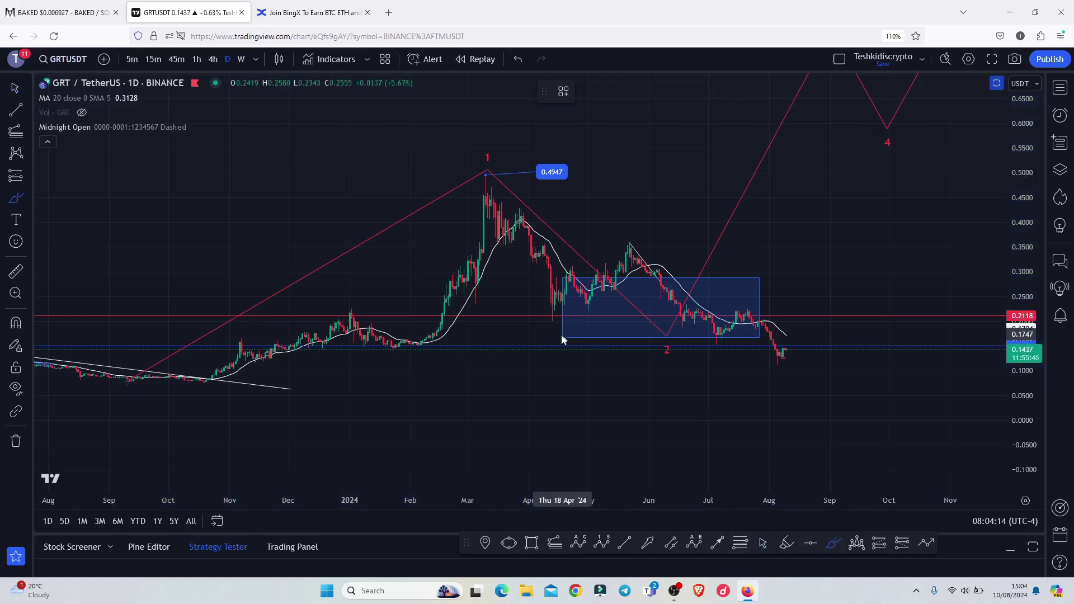
drag(562, 335, 568, 329)
mouse_move(593, 282)
mouse_down()
mouse_move(642, 312)
mouse_move(688, 290)
mouse_move(725, 332)
mouse_move(759, 283)
mouse_up()
click(698, 91)
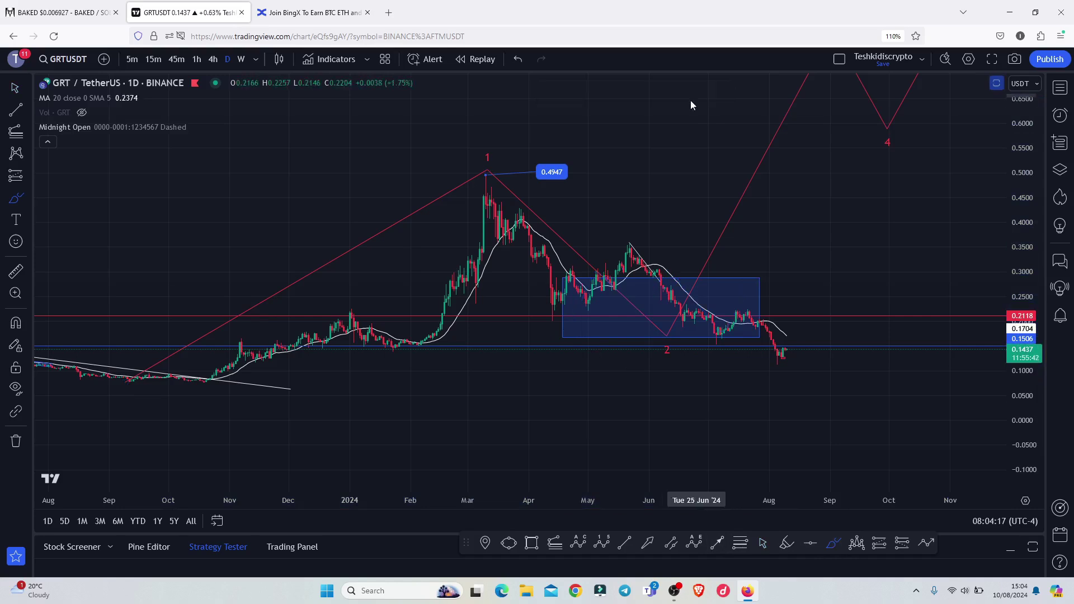
click(739, 544)
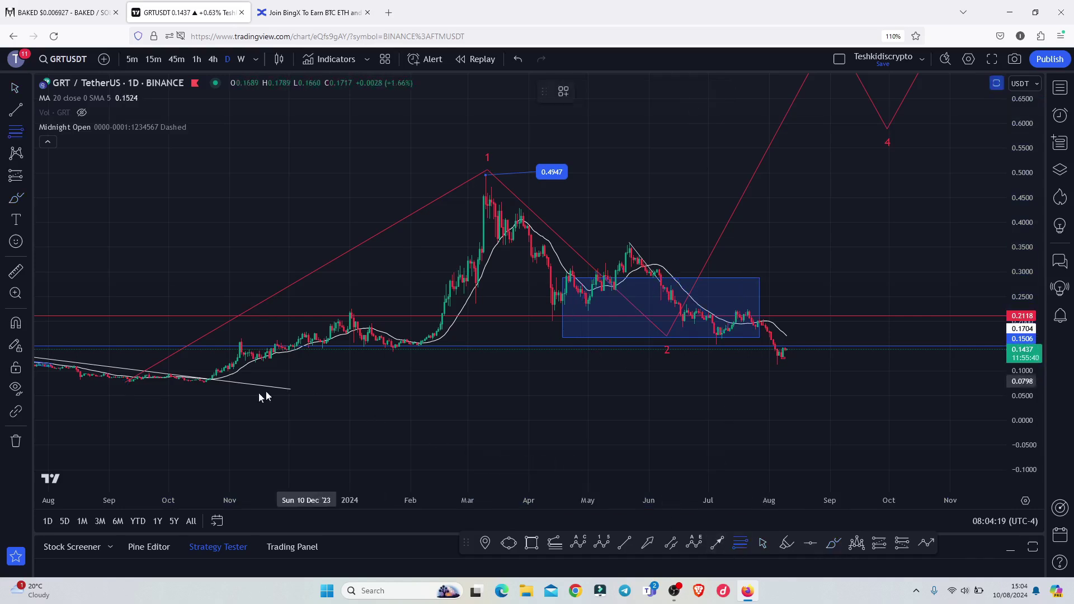
Draw a Fib retracement from the September 2023 wave-0 low (0.0773) with its top at 0.5001.
click(140, 379)
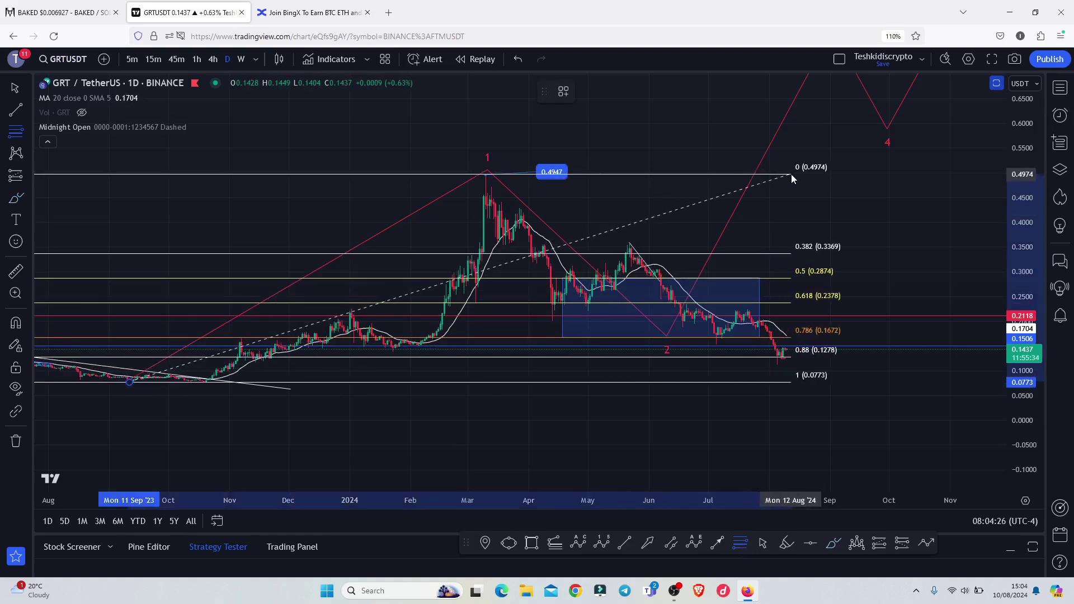
click(792, 177)
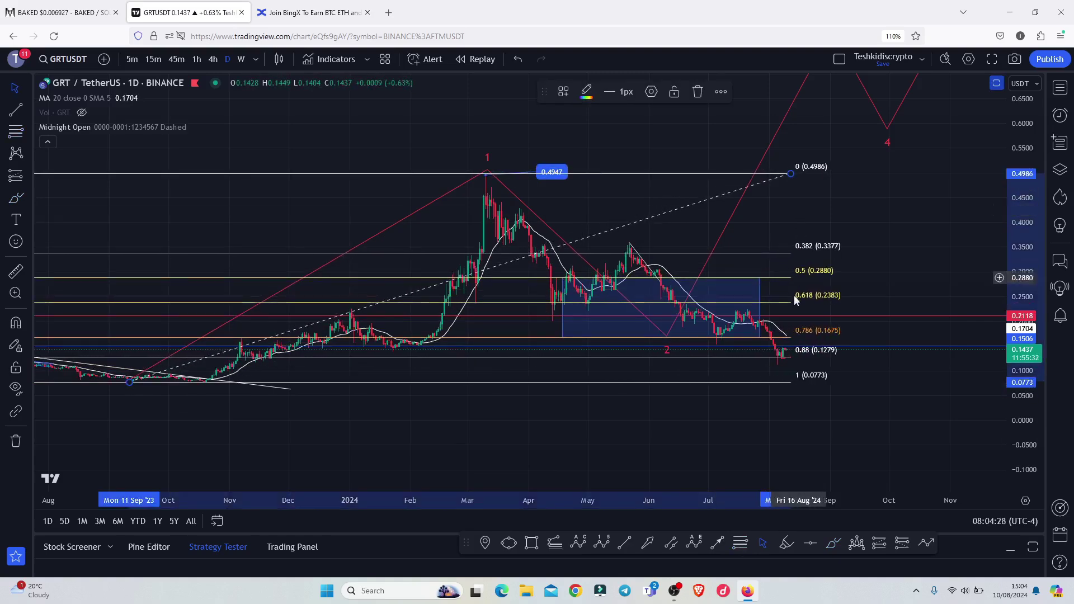
drag(1034, 353, 1034, 327)
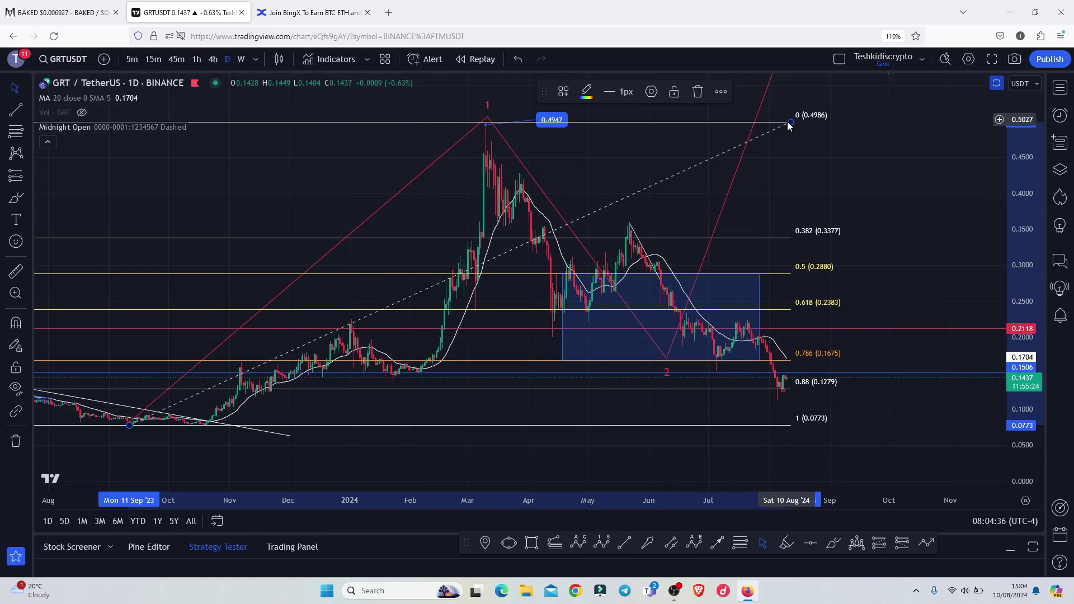
drag(791, 122, 804, 121)
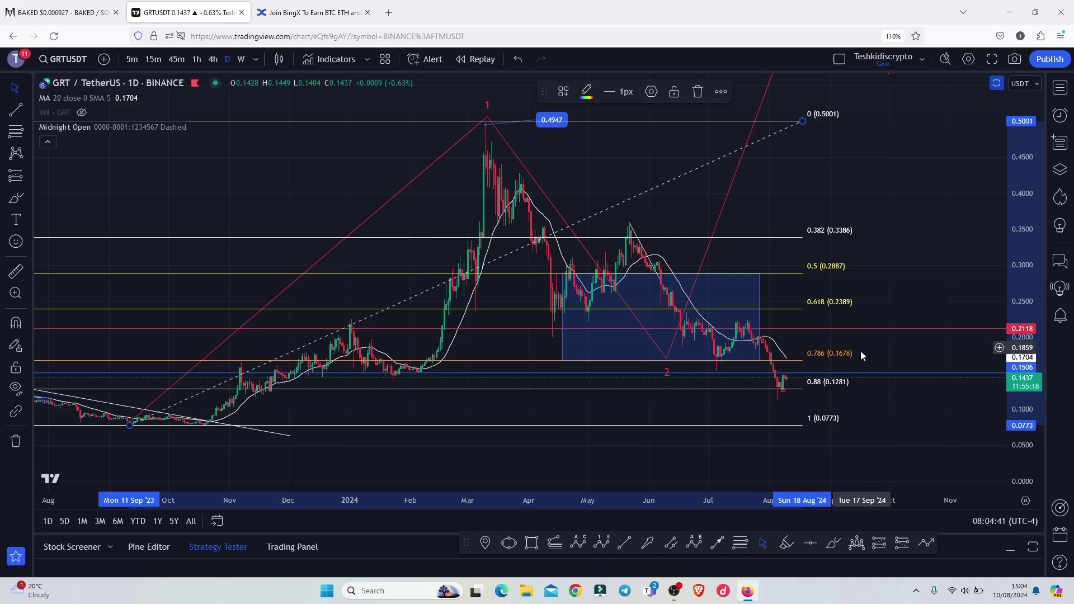
scroll(852, 382, up, 2)
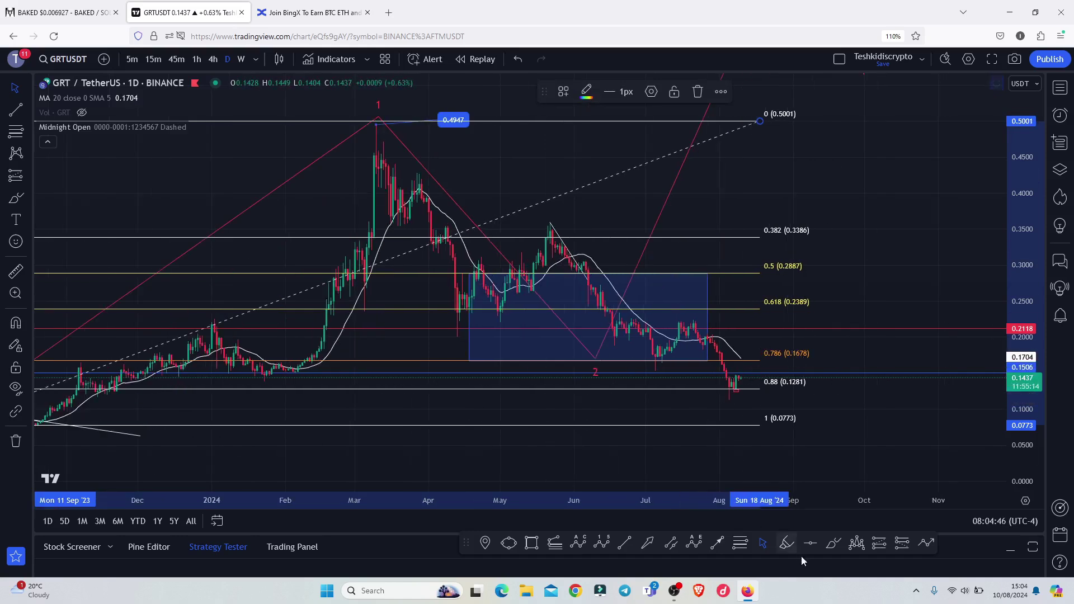
click(833, 544)
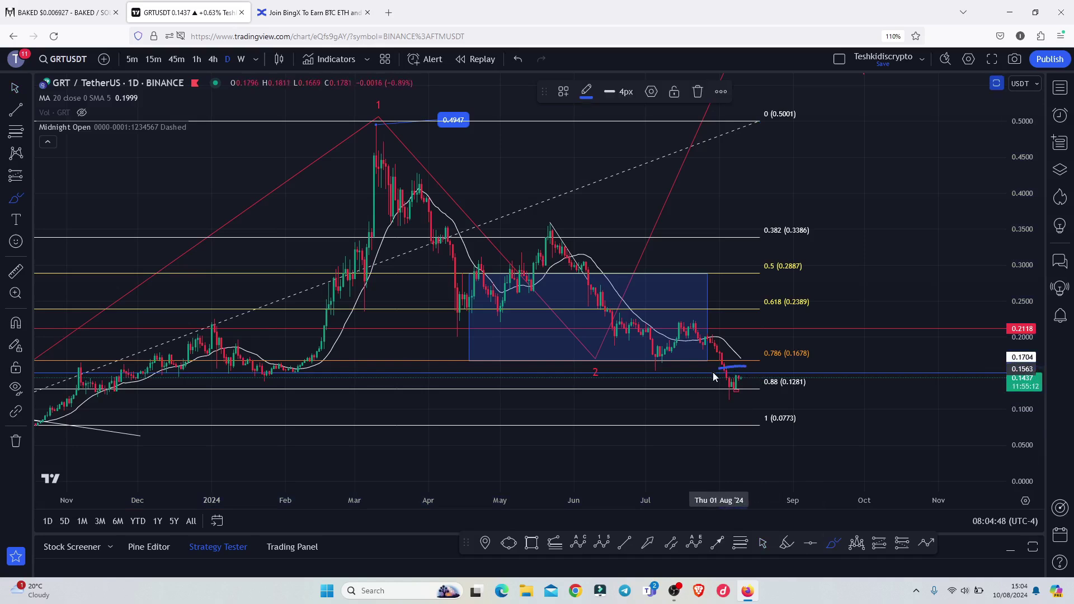
click(745, 366)
mouse_move(708, 399)
mouse_down()
mouse_move(745, 399)
mouse_move(765, 376)
mouse_move(745, 366)
mouse_move(716, 419)
mouse_up()
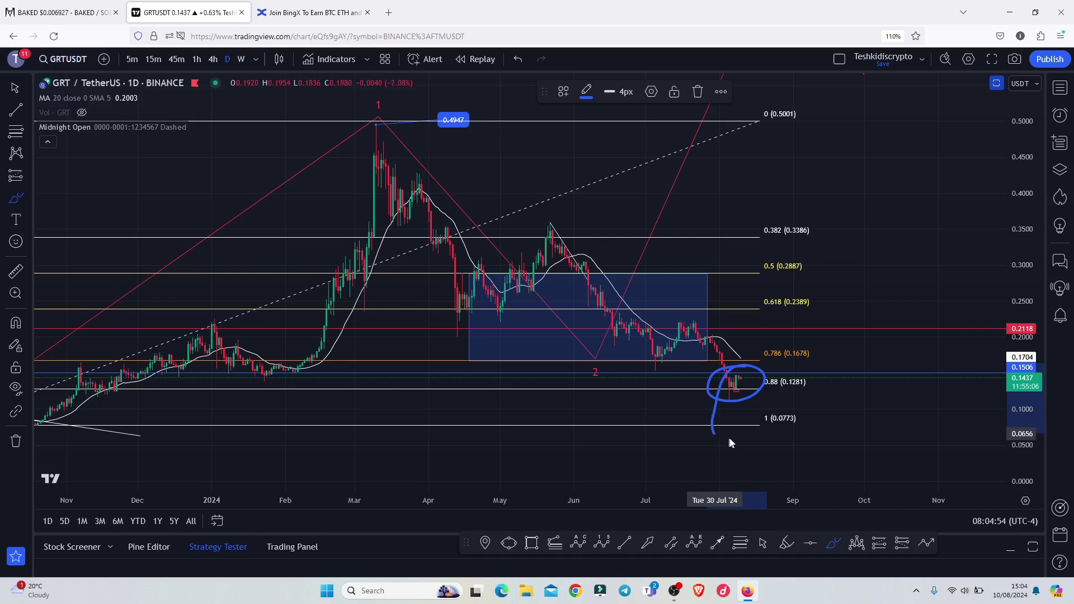
mouse_move(730, 444)
mouse_down()
mouse_move(753, 426)
mouse_move(719, 411)
mouse_up()
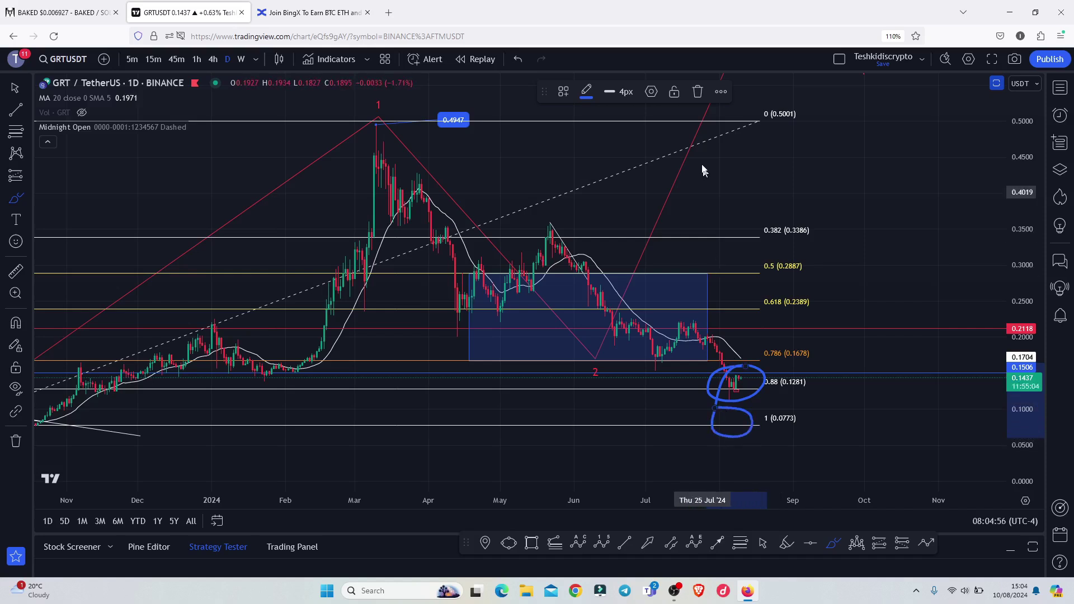
click(698, 92)
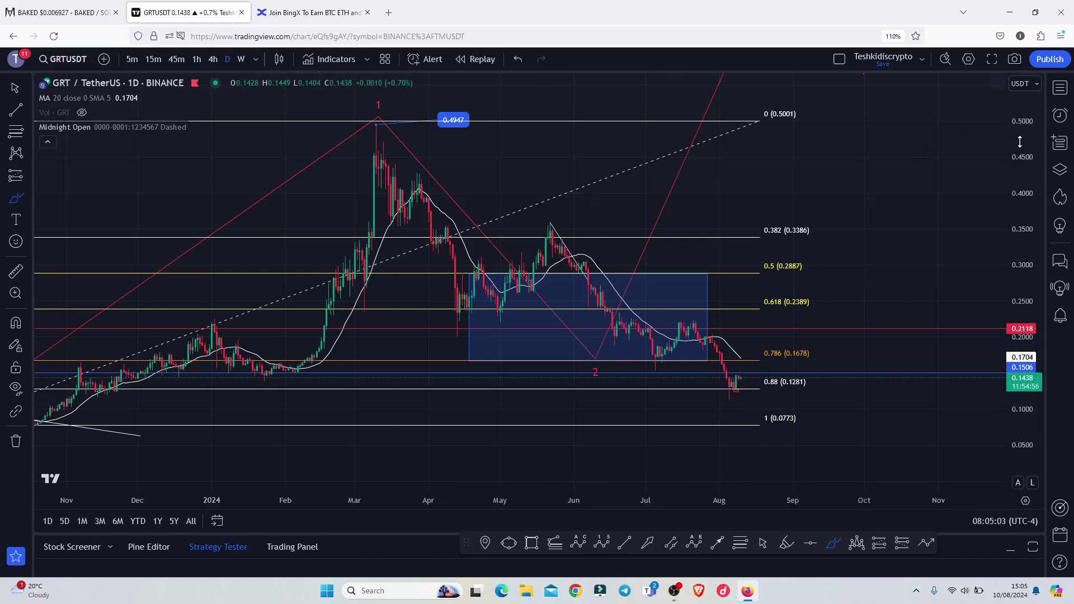
Circle the wave 3 label with the brush and delete the circle.
drag(1019, 141, 1030, 185)
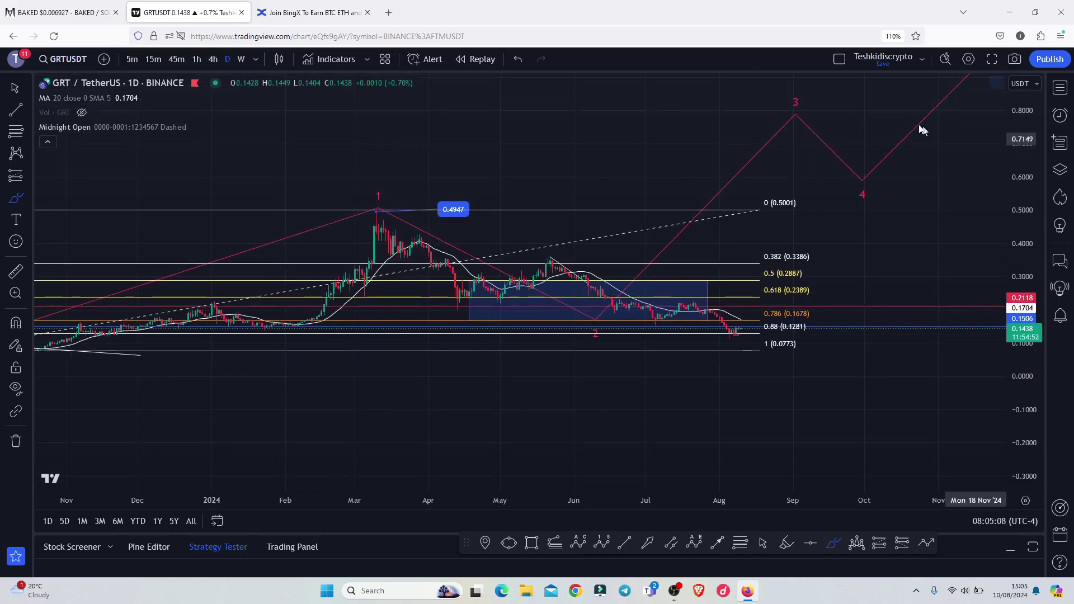
mouse_move(801, 96)
mouse_down()
mouse_move(736, 110)
mouse_move(811, 101)
mouse_move(790, 86)
mouse_up()
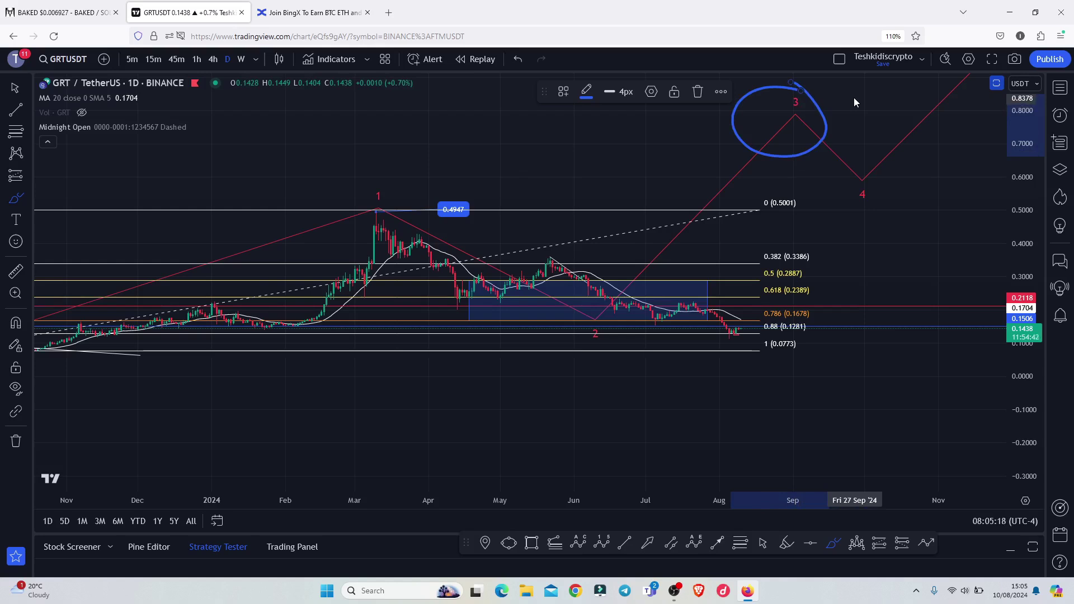
click(697, 92)
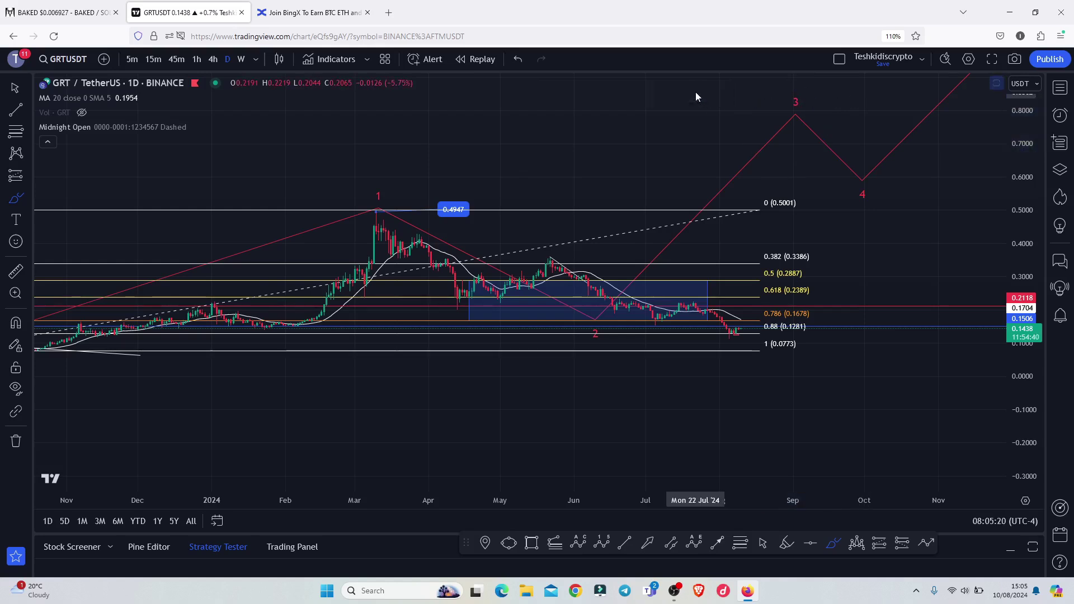
Undo repeatedly until the Fibonacci retracement is removed.
click(520, 64)
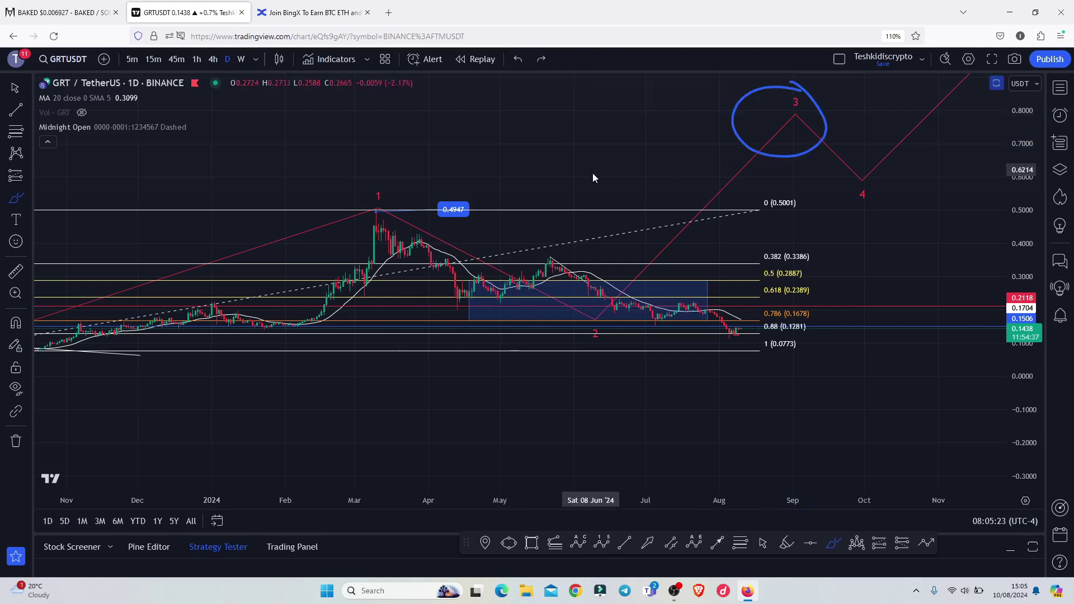
click(519, 61)
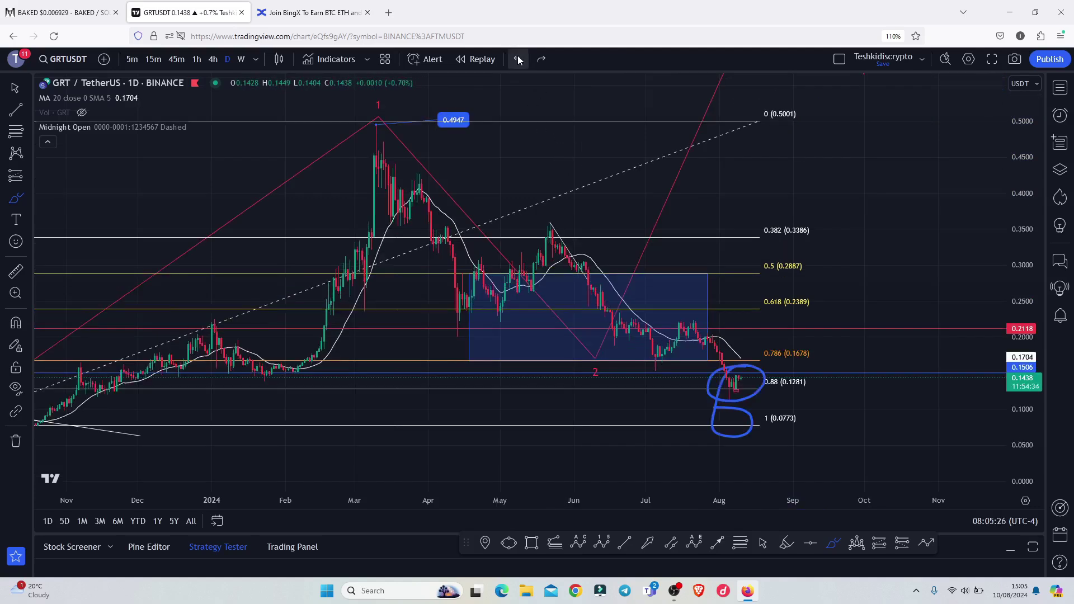
click(519, 61)
click(518, 60)
click(519, 60)
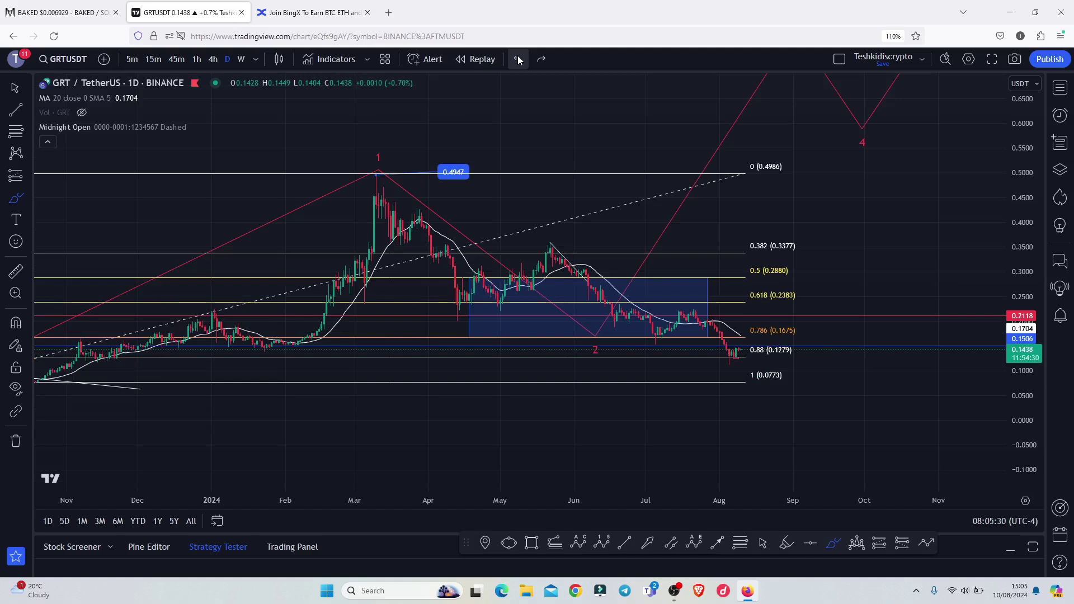
click(518, 61)
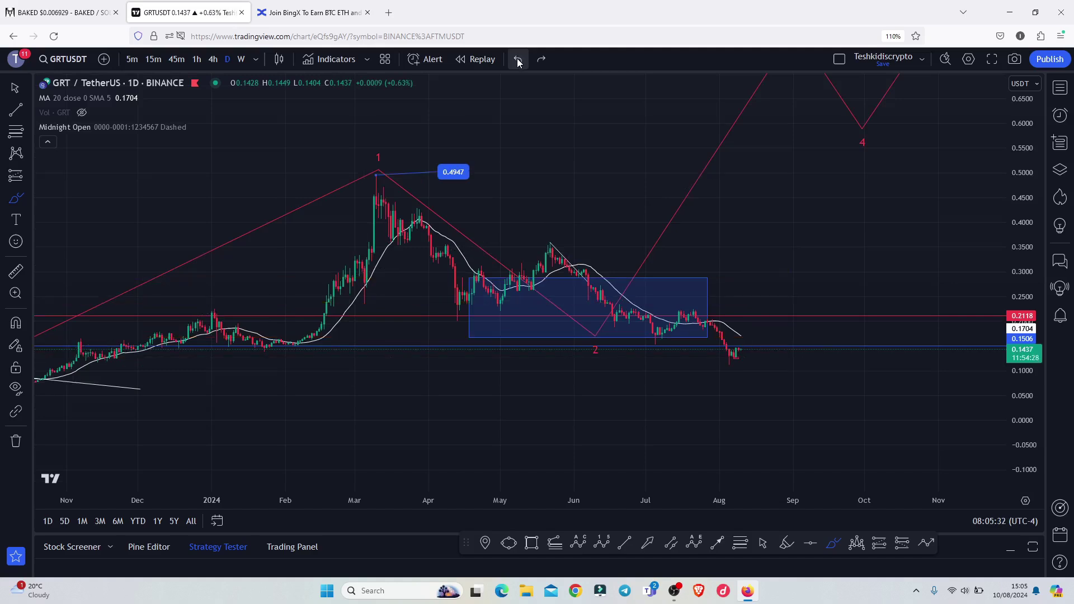